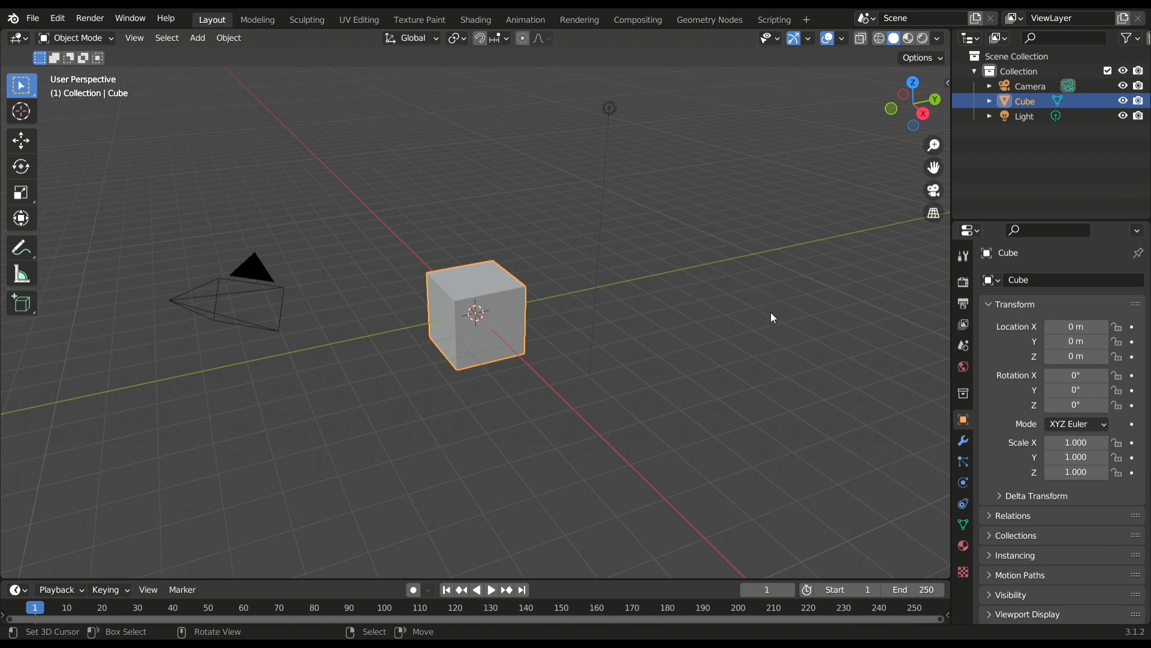
# - Set the render engine to Cycles with the Experimental feature set and GPU Compute as the device
pyautogui.click(962, 283)
pyautogui.click(1088, 280)
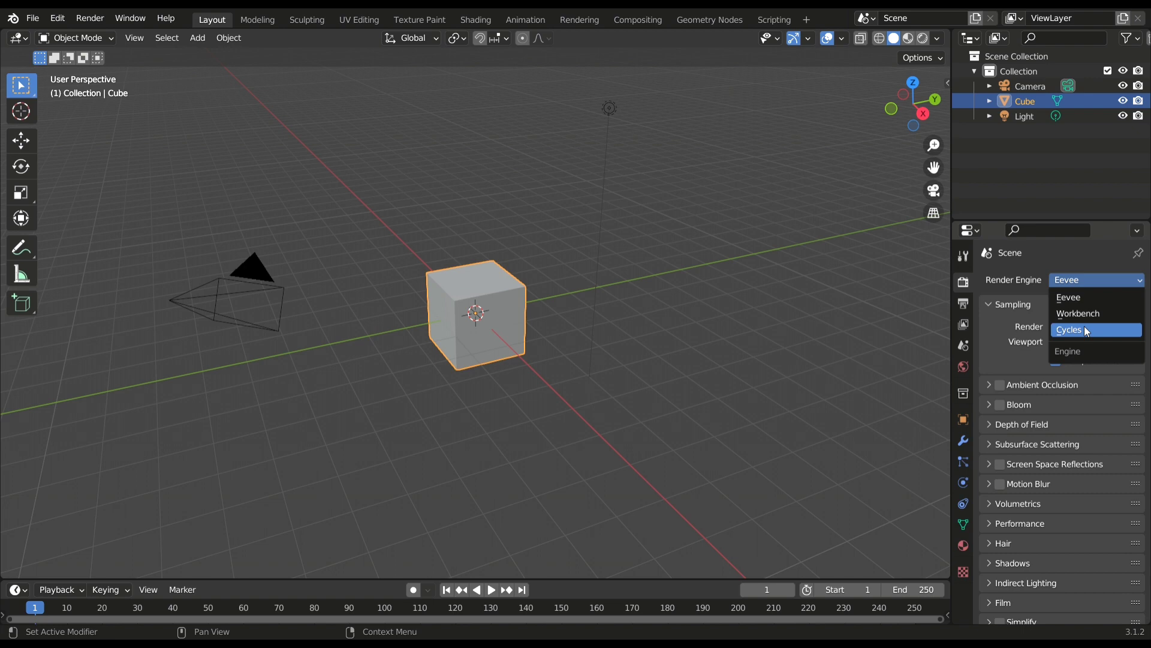
pyautogui.click(1084, 330)
pyautogui.click(1080, 300)
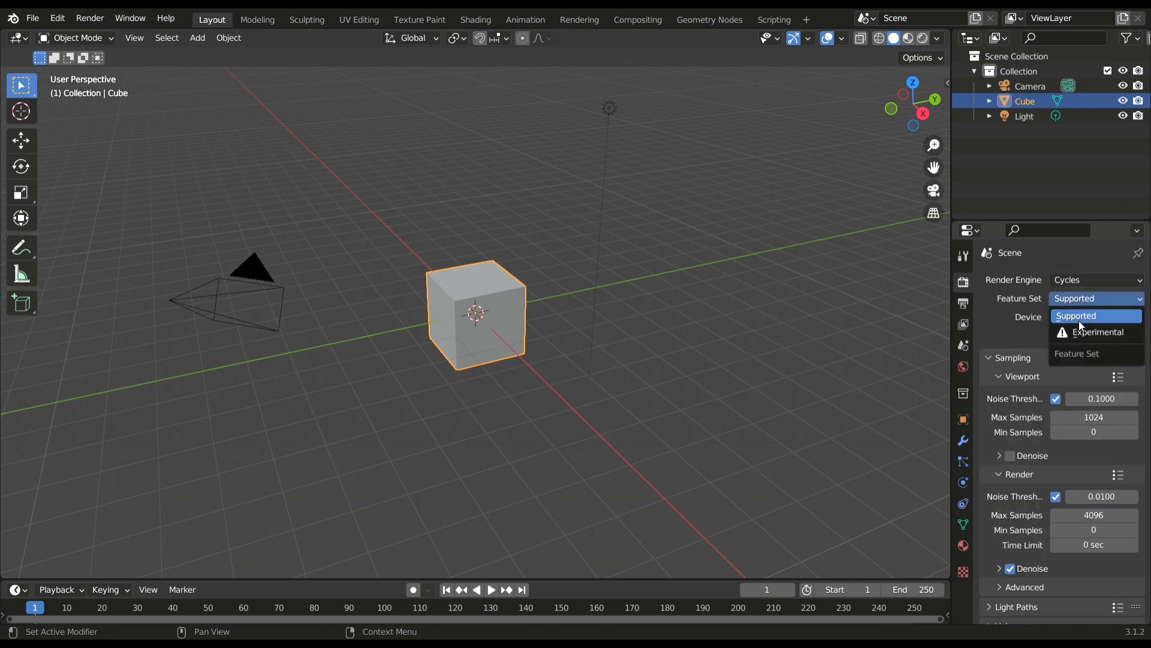
pyautogui.click(1081, 332)
pyautogui.click(1073, 318)
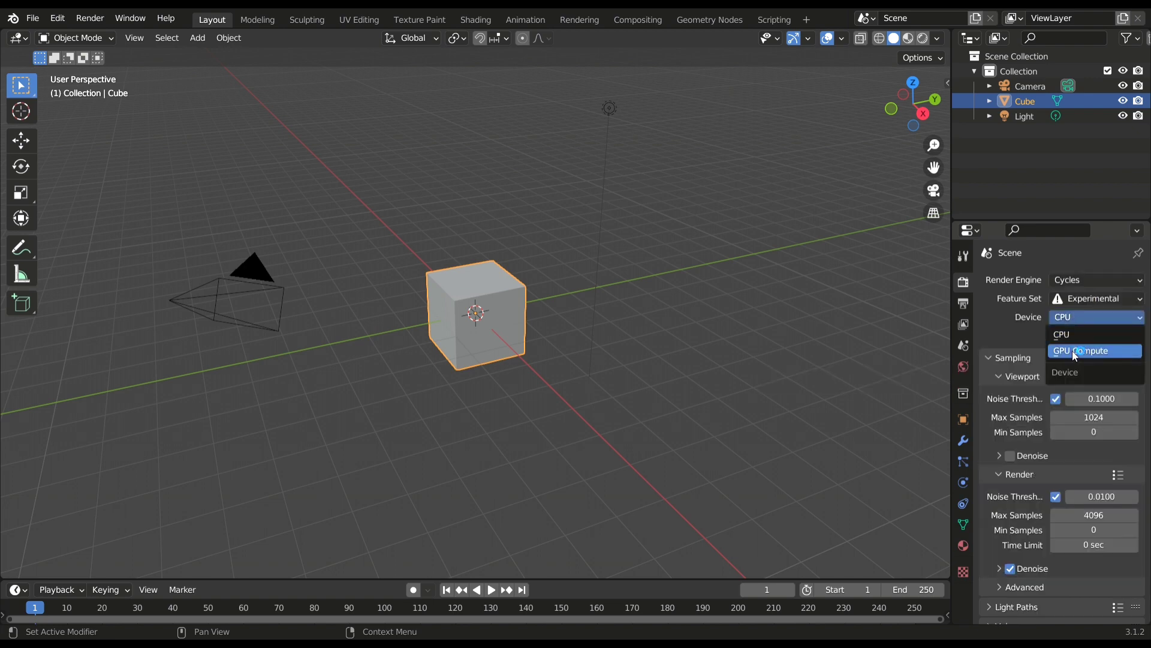
pyautogui.click(1075, 357)
# - Use a Sky Texture as the world background color and set its strength to 0.1
pyautogui.click(963, 374)
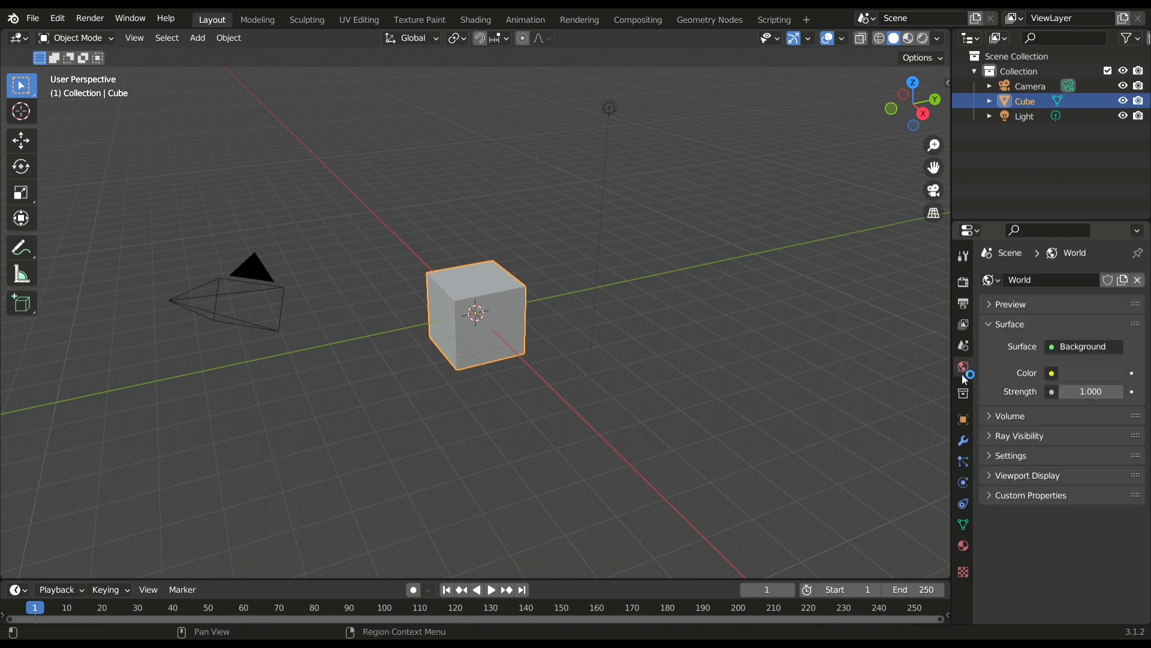
pyautogui.click(1056, 376)
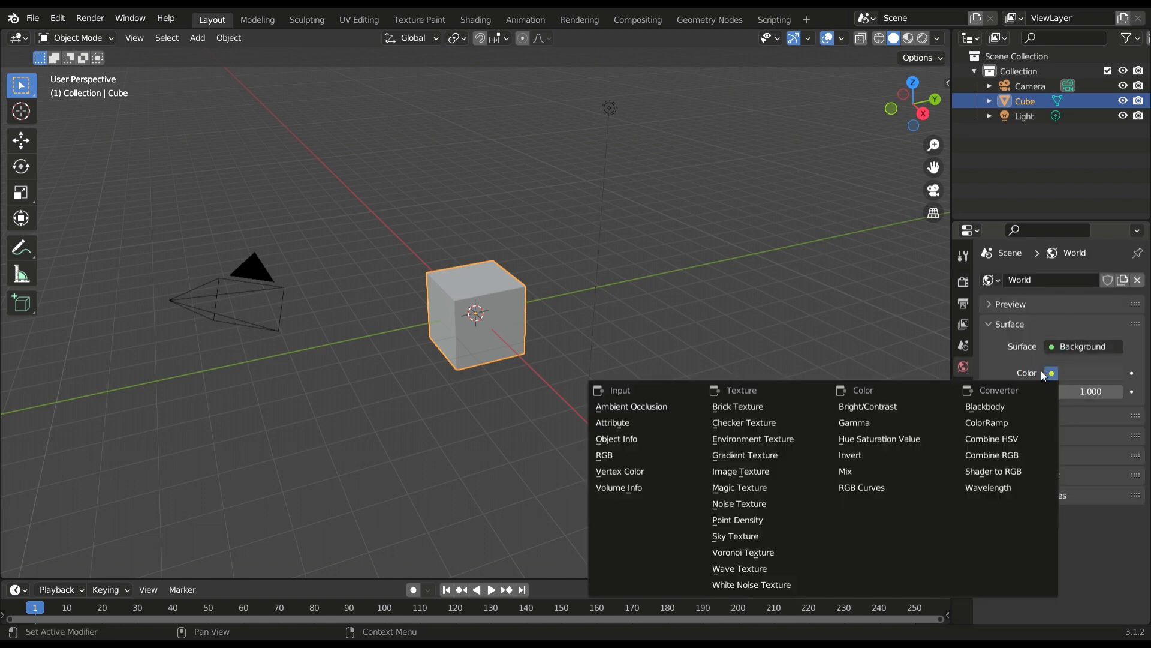
pyautogui.click(750, 537)
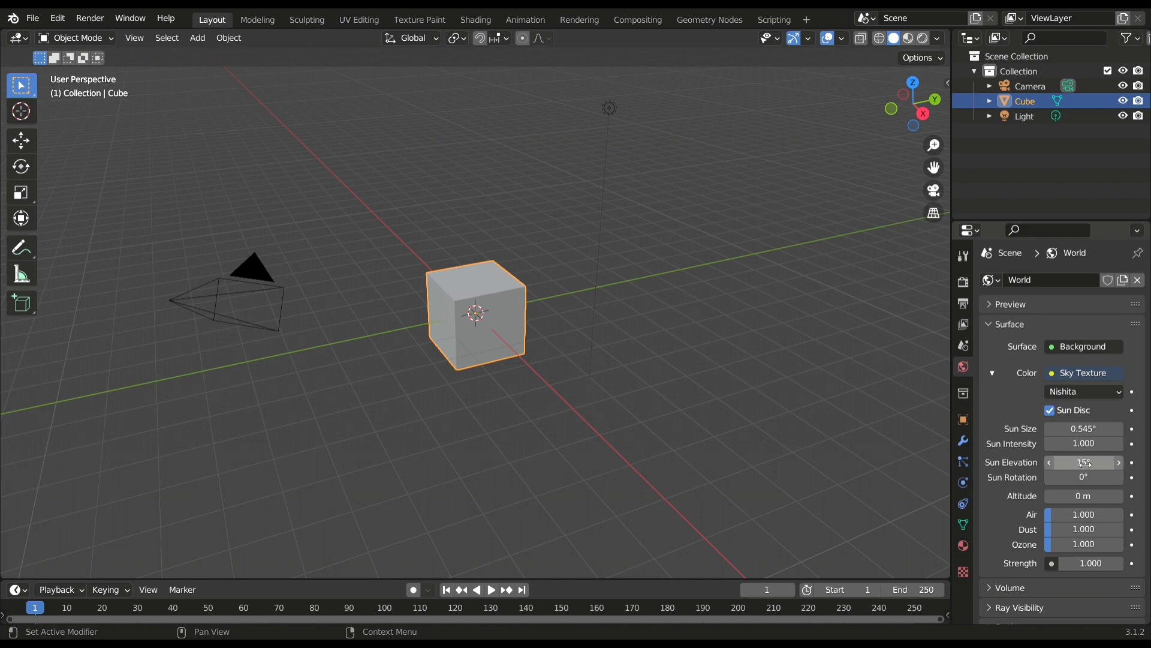
pyautogui.click(1094, 566)
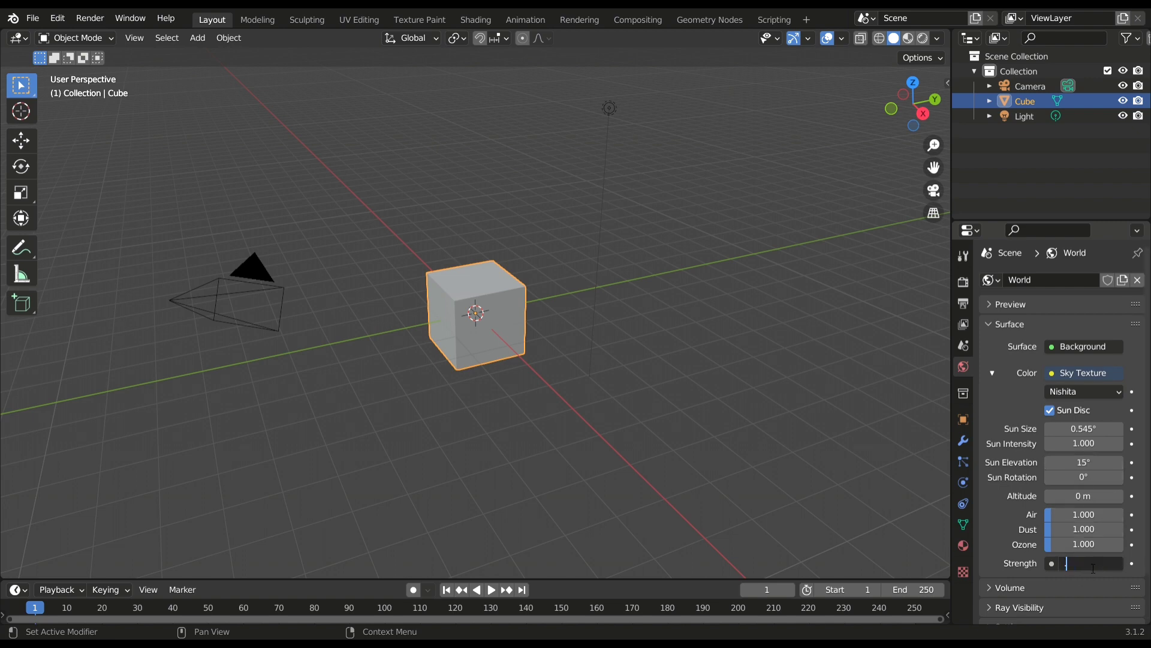
pyautogui.write('.1')
pyautogui.press('Return')
pyautogui.click(674, 413)
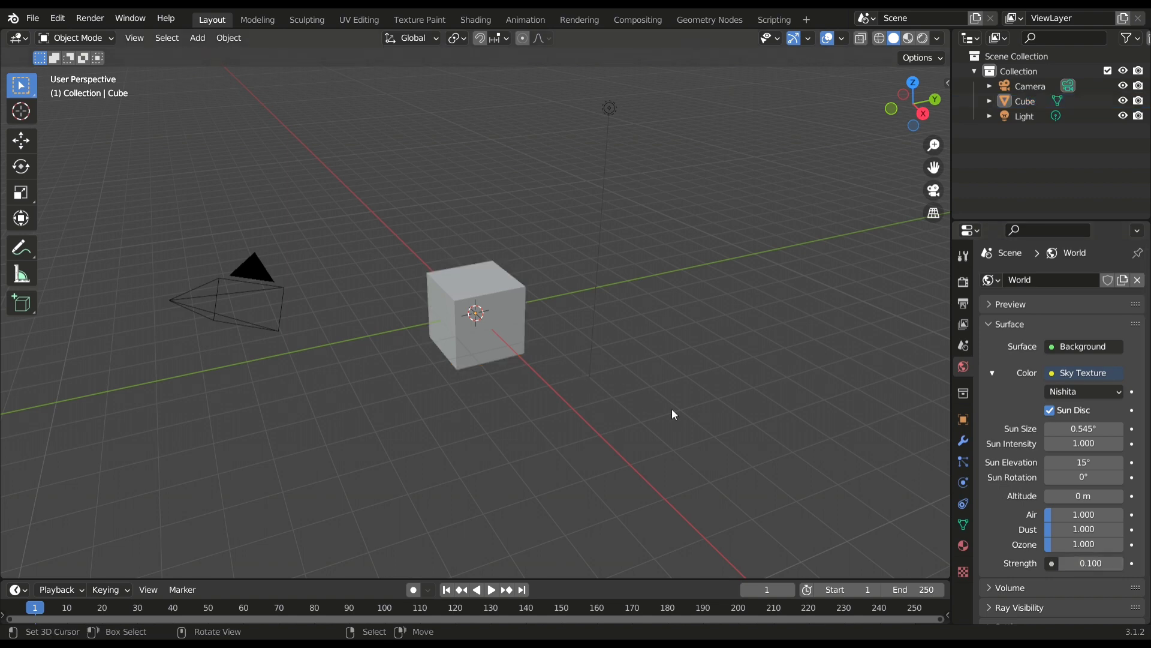
# - Split the 3D viewport vertically into two side-by-side areas and frame the cube in the first one
pyautogui.moveTo(623, 416); pyautogui.dragTo(654, 396, button='middle')
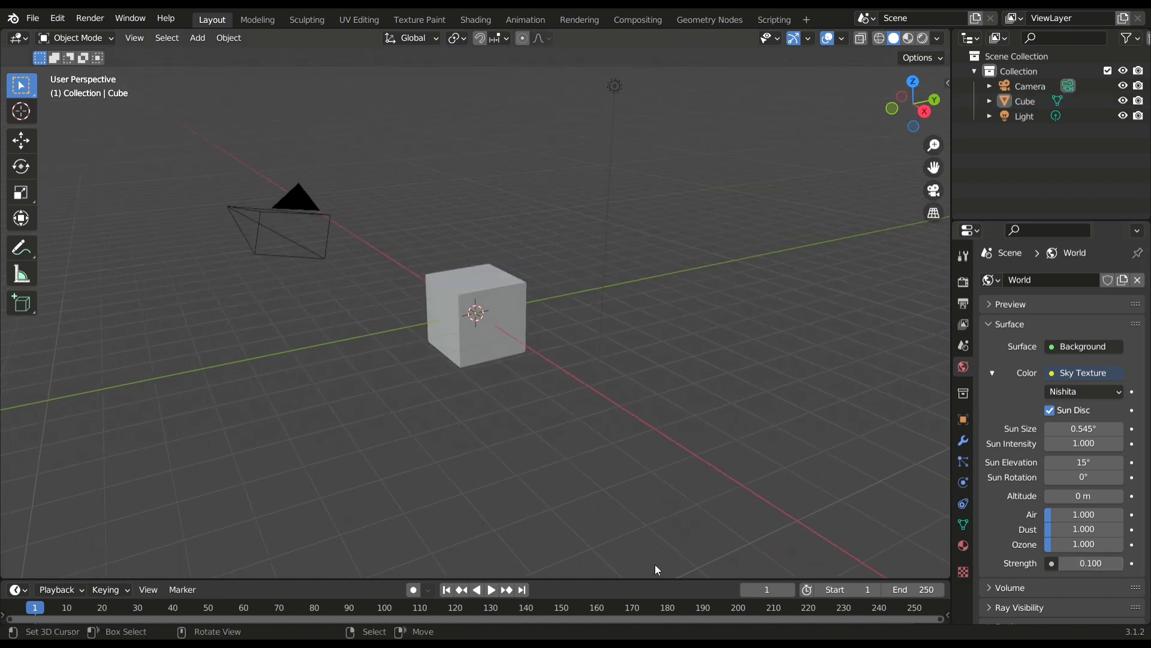
pyautogui.rightClick(646, 579)
pyautogui.click(623, 570)
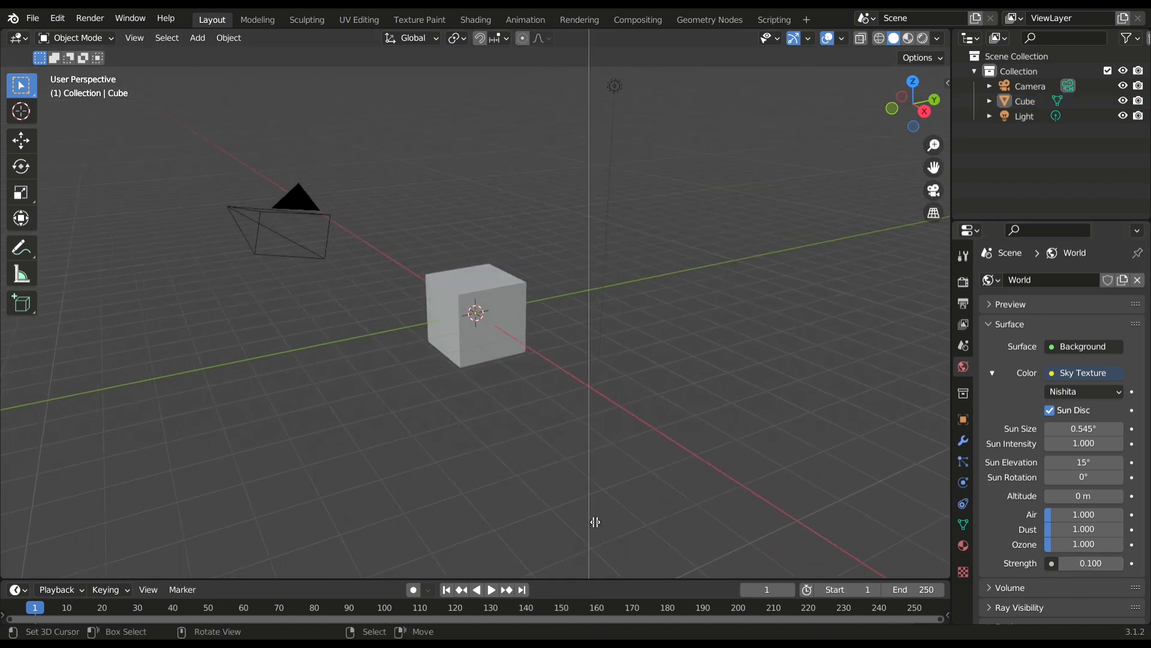
pyautogui.click(595, 510)
pyautogui.scroll(4, 366, 427)
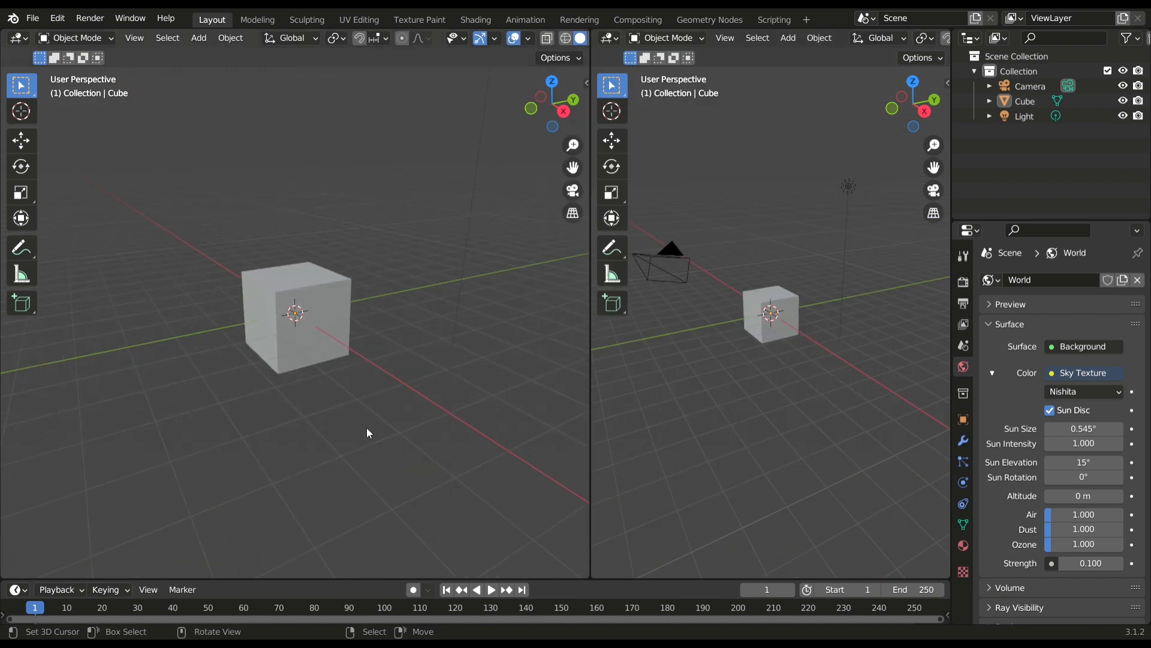
pyautogui.moveTo(366, 427); pyautogui.dragTo(419, 395, button='middle')
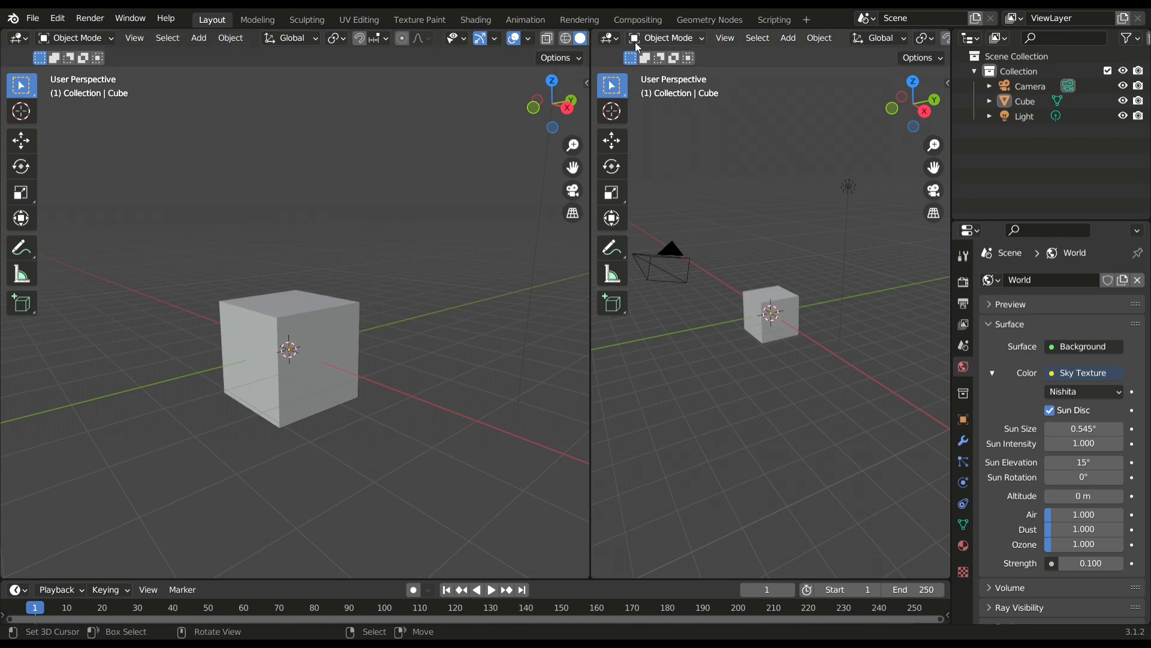
# - Change the second viewport area to the Shader Editor, narrow its sidebar and widen the editor
pyautogui.click(611, 38)
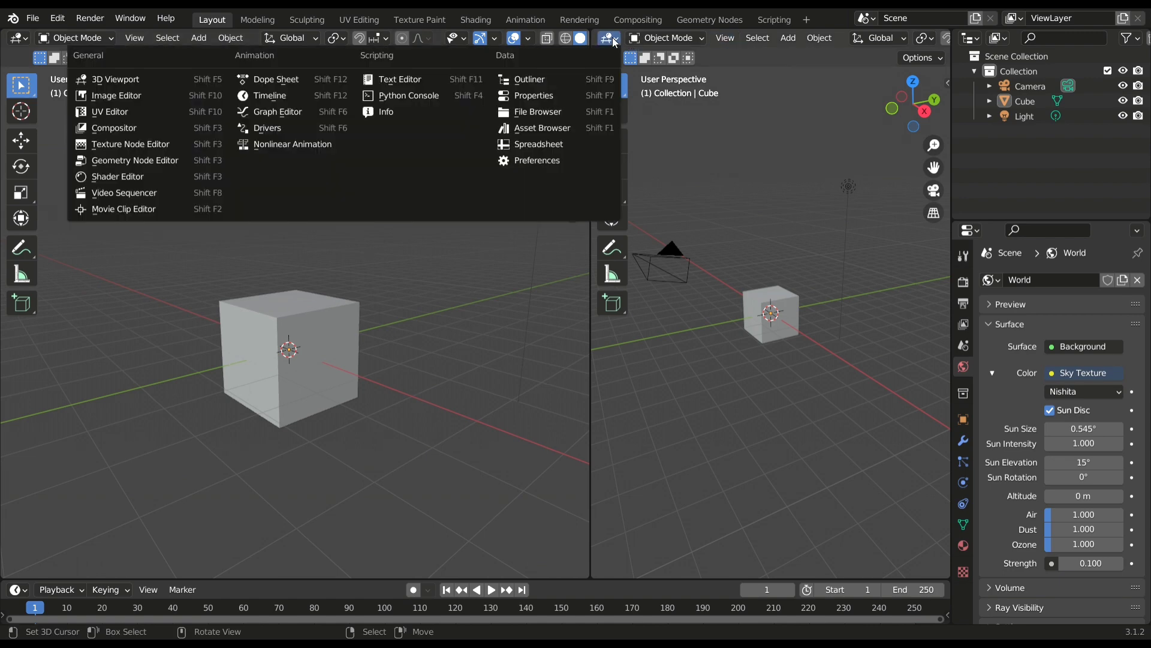
pyautogui.click(157, 175)
pyautogui.scroll(1, 716, 461)
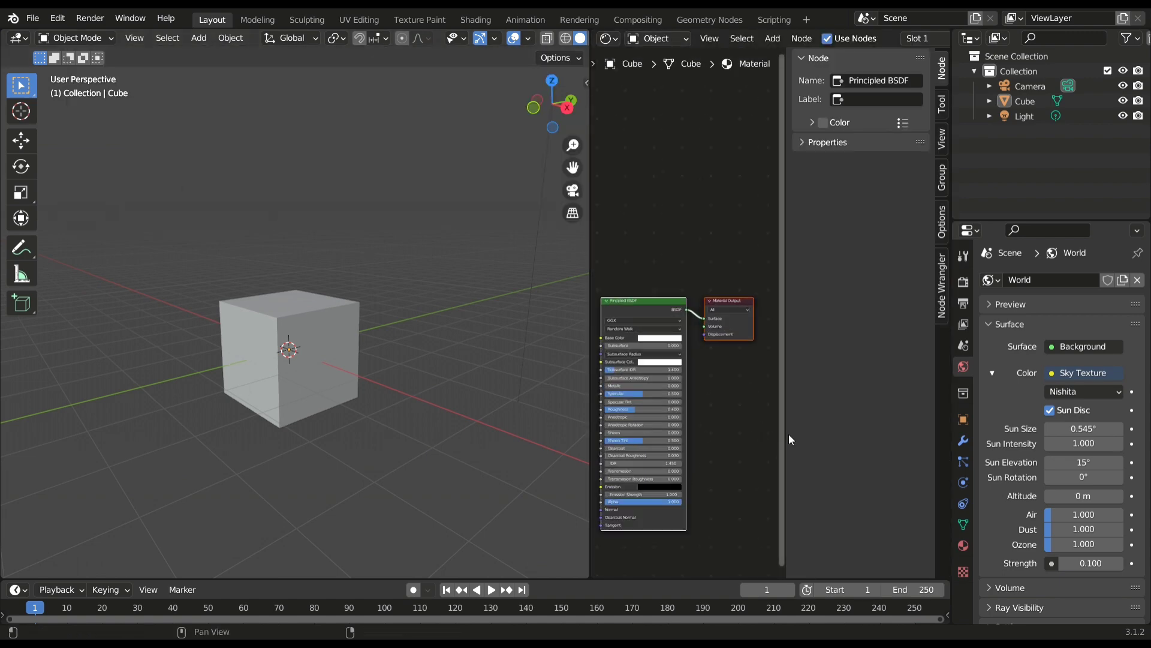
pyautogui.moveTo(784, 433); pyautogui.dragTo(877, 438)
pyautogui.moveTo(591, 385); pyautogui.dragTo(450, 387)
# - Switch the 3D viewport to rendered shading and view the cube against the sky
pyautogui.hscroll(5, 409, 41)
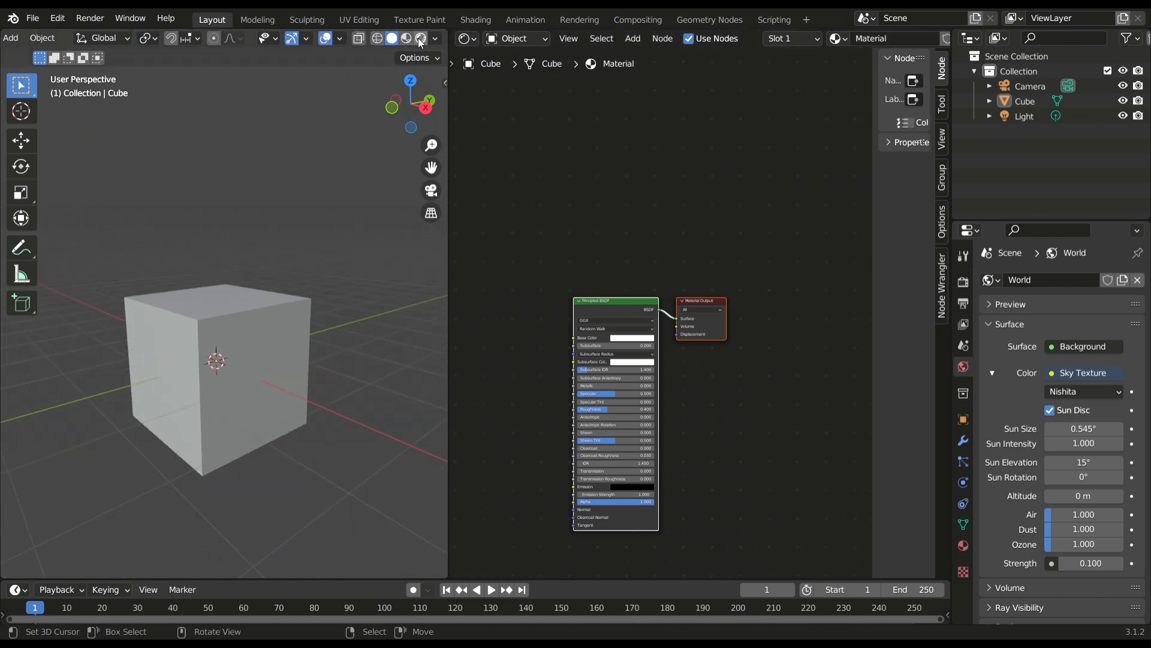
pyautogui.click(421, 41)
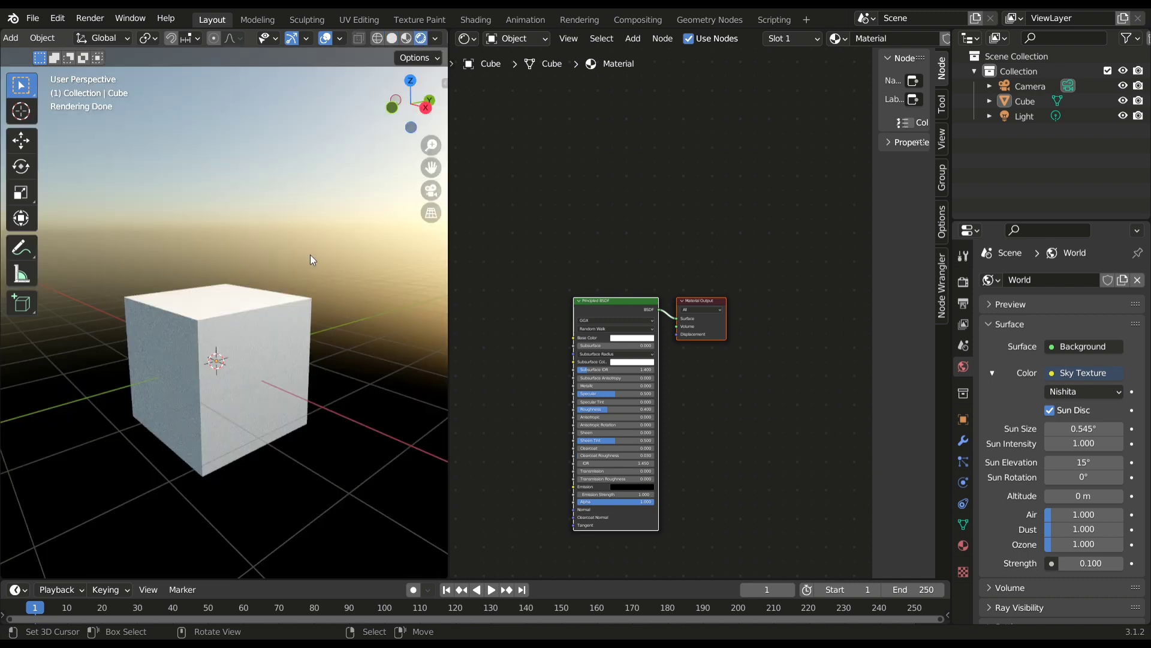
pyautogui.moveTo(329, 247); pyautogui.dragTo(371, 249, button='middle')
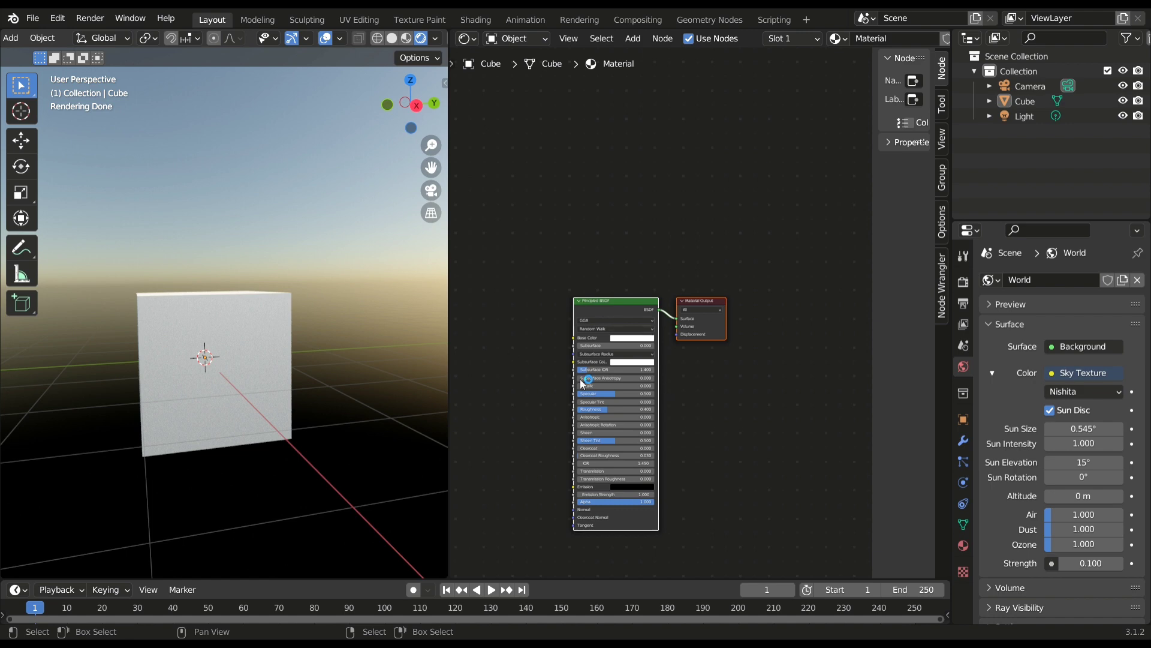
# - Replace the cube material's Principled BSDF node with a Principled Volume node beside the Material Output
pyautogui.click(624, 319)
pyautogui.press('x')
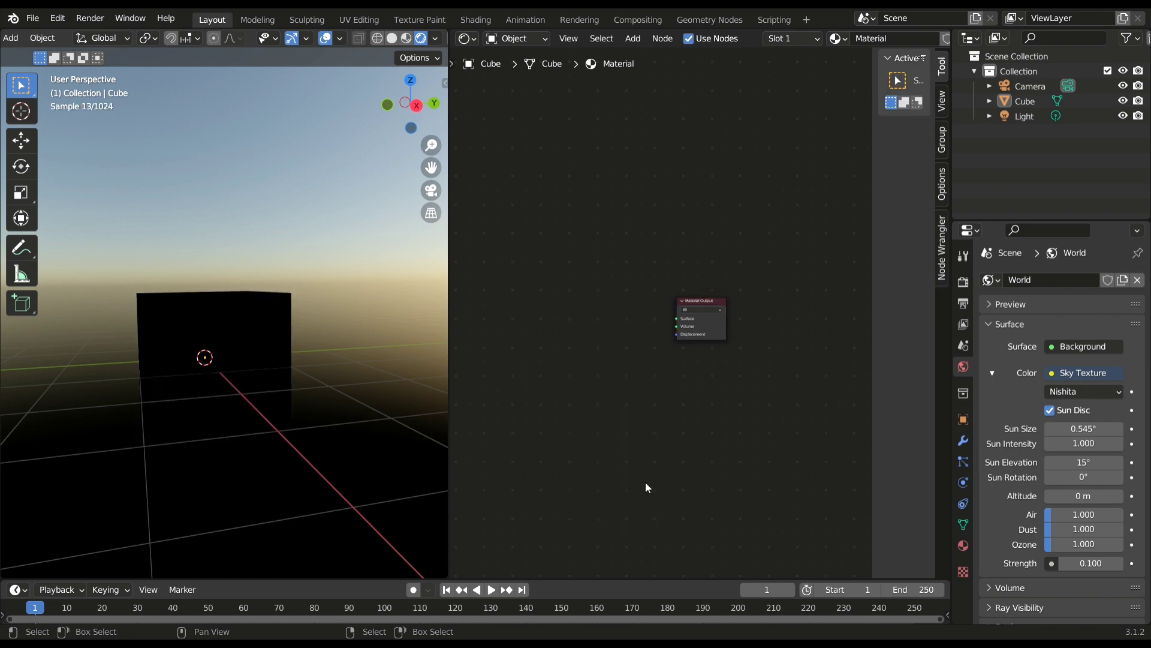
pyautogui.click(635, 38)
pyautogui.moveTo(678, 128)
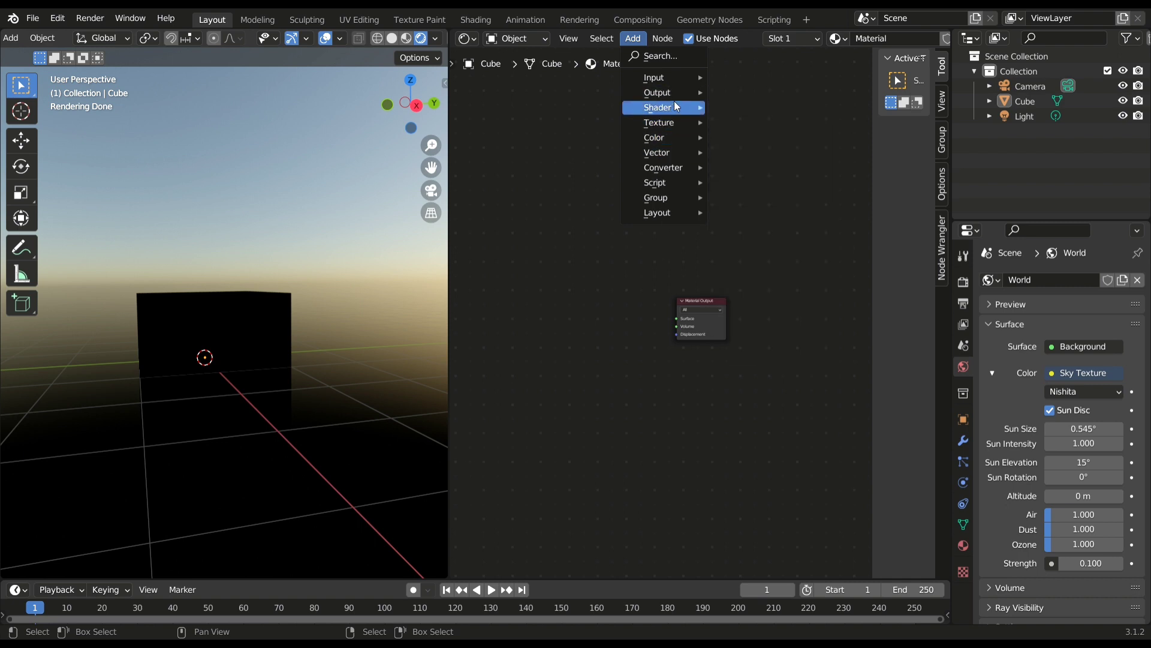
pyautogui.moveTo(676, 107)
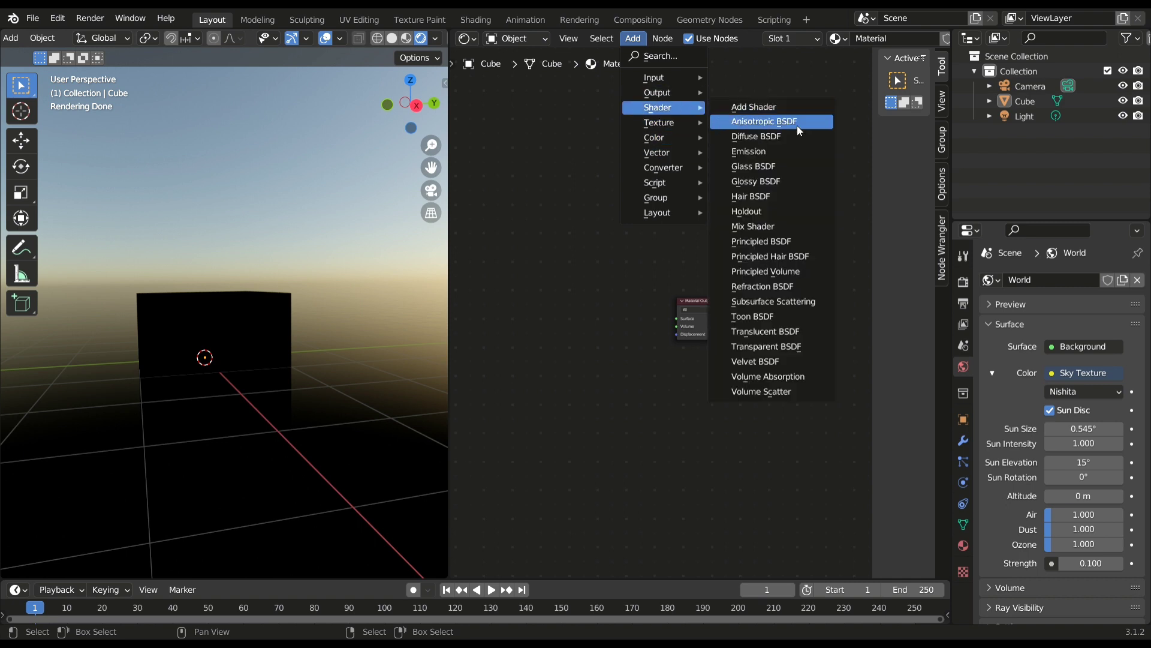
pyautogui.click(809, 273)
pyautogui.click(603, 344)
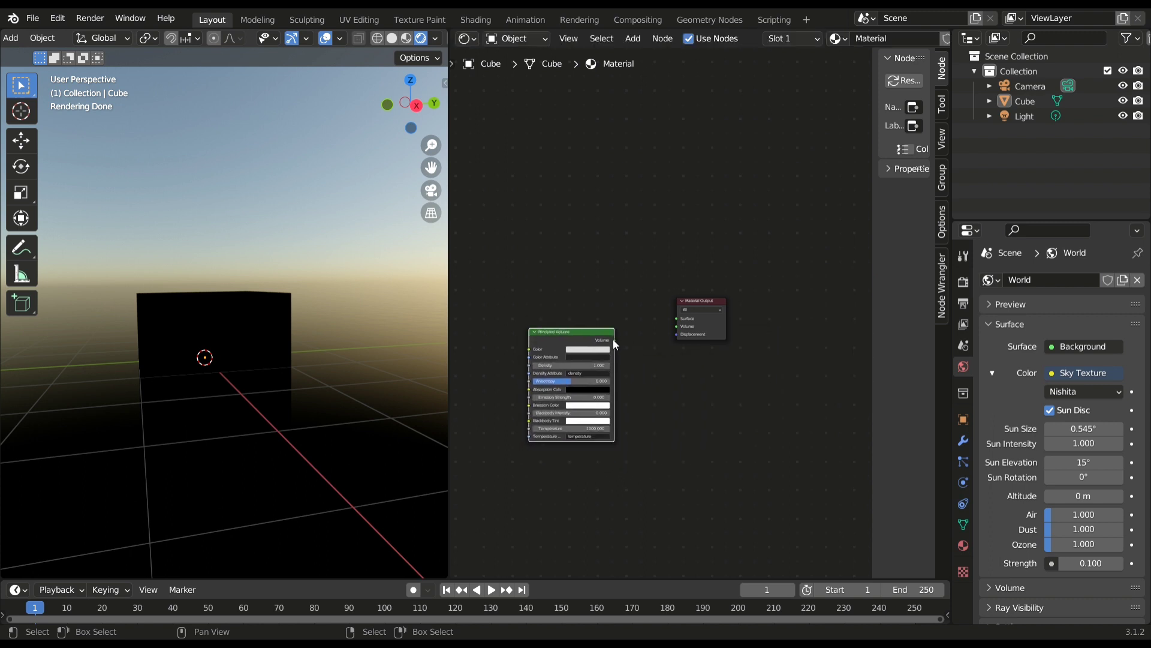
# - Connect the Principled Volume to the Material Output's Volume input and set its color to white
pyautogui.moveTo(614, 340); pyautogui.dragTo(676, 327)
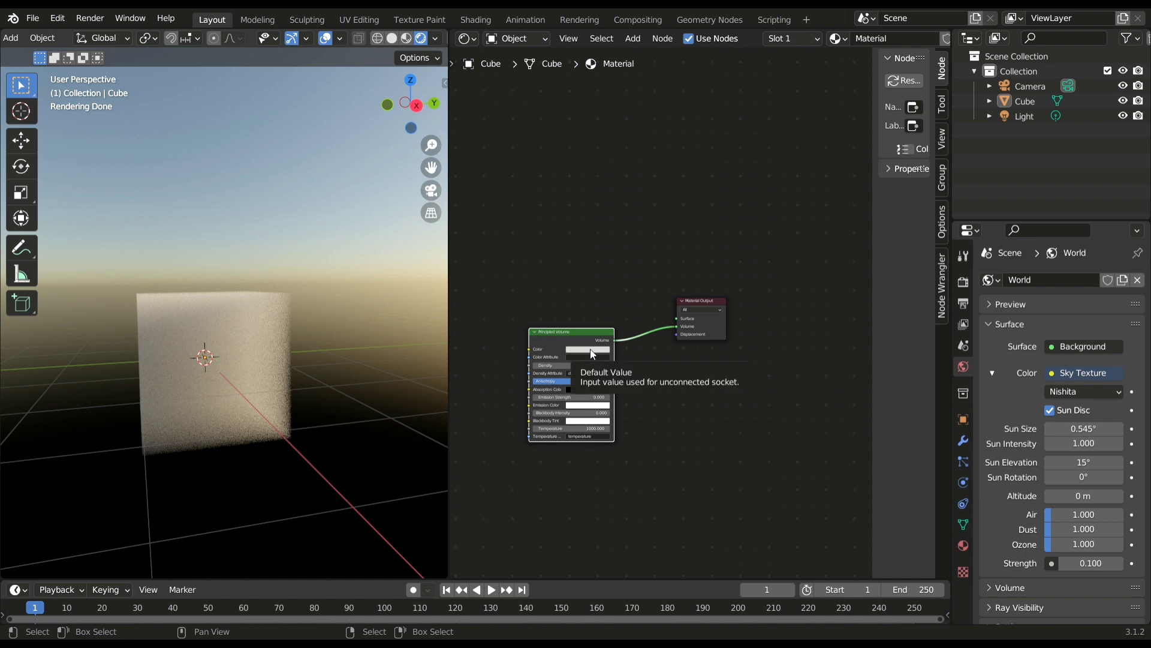
pyautogui.click(595, 350)
pyautogui.click(627, 255)
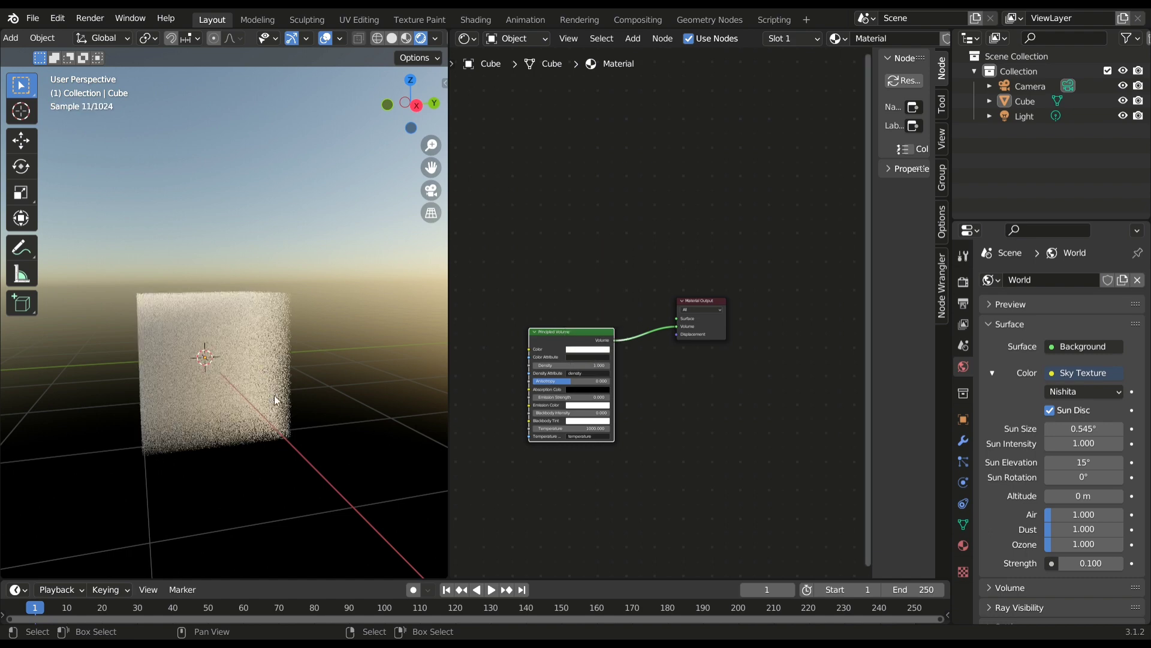
# - Select the cube and scale it down along the Z axis into a flat box
pyautogui.rightClick(310, 478)
pyautogui.moveTo(311, 477); pyautogui.dragTo(354, 495, button='middle')
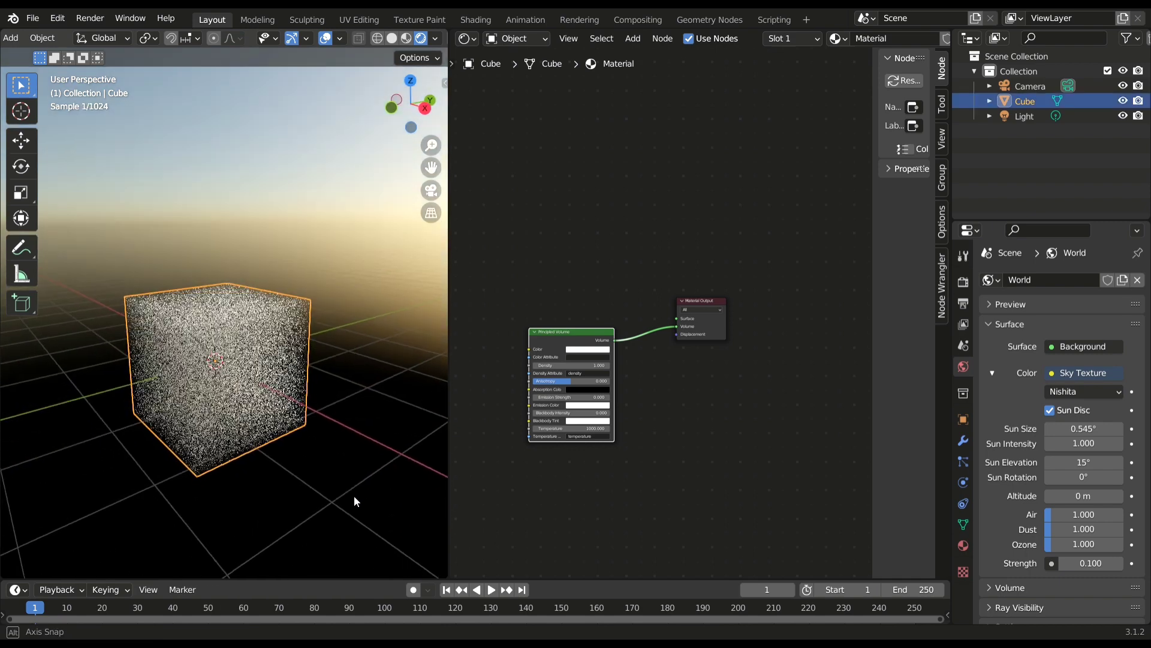
pyautogui.press('s')
pyautogui.press('z')
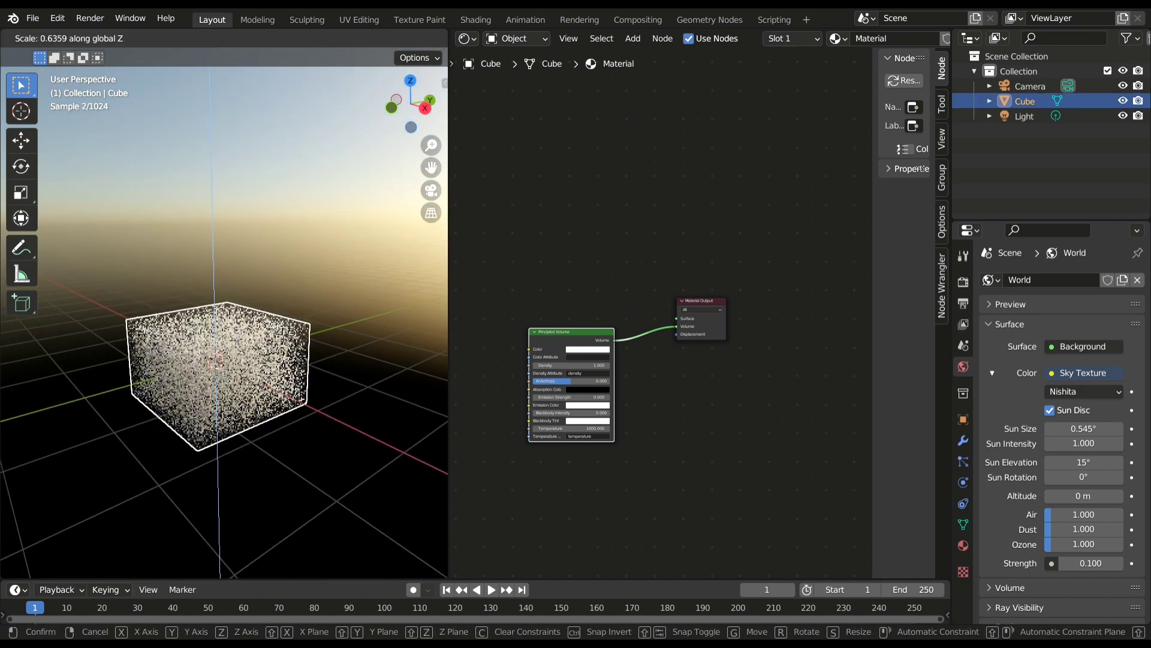
pyautogui.click(325, 401)
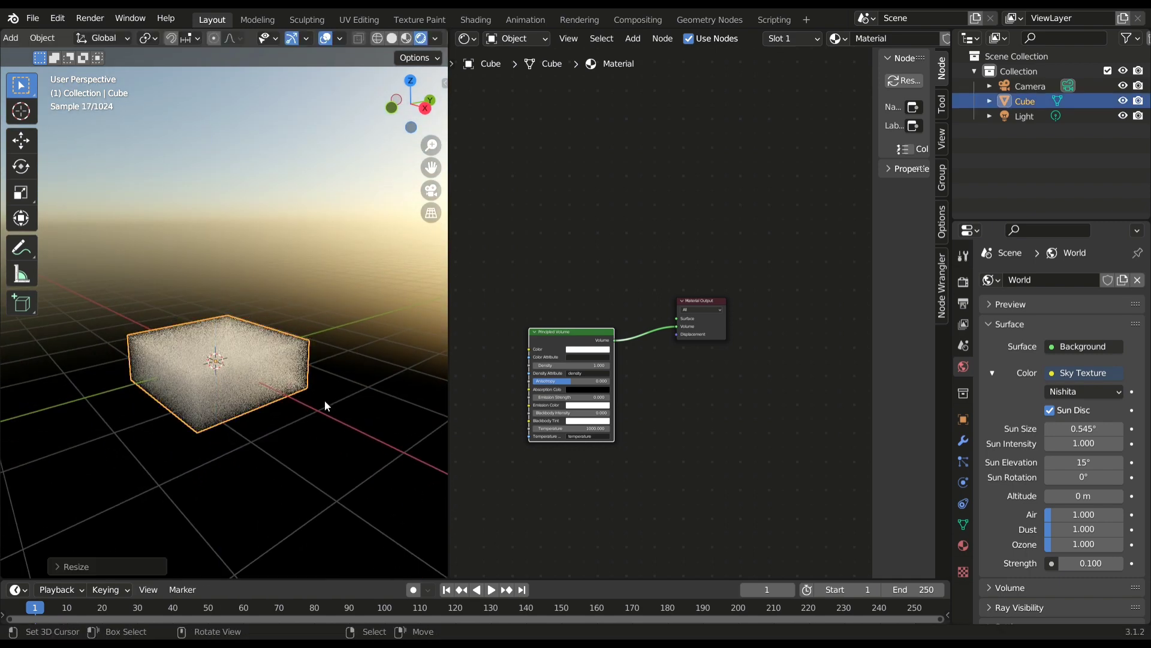
# - Scale the flat box up uniformly about 7 times and flatten it slightly more along Z
pyautogui.scroll(-4, 325, 401)
pyautogui.press('s')
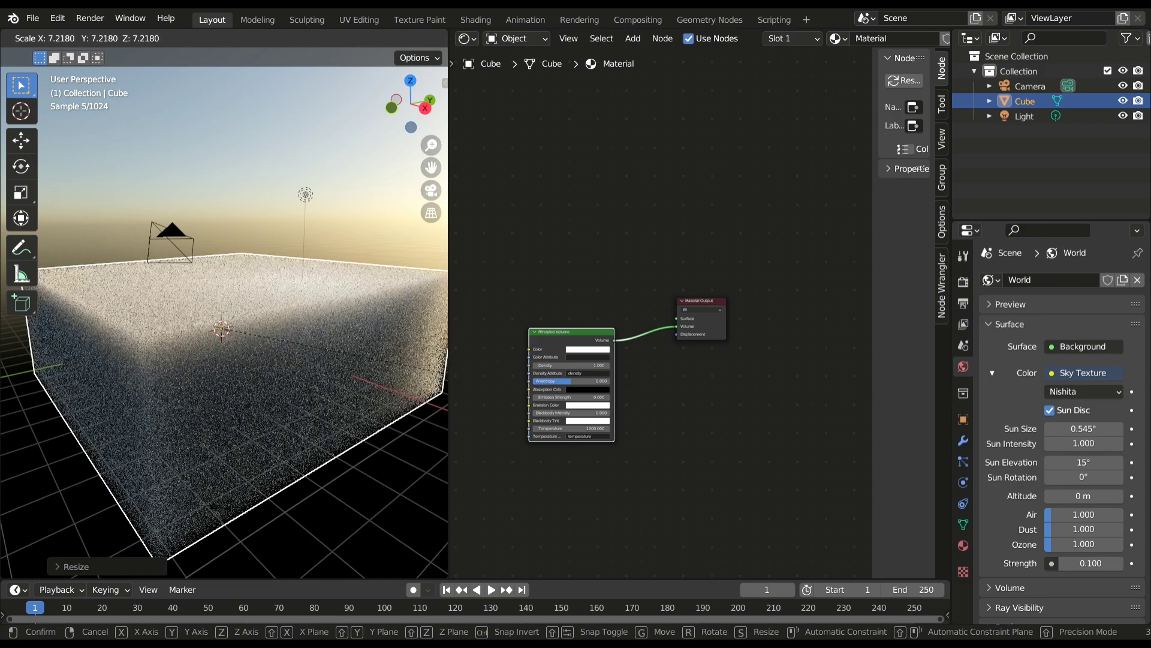
pyautogui.click(217, 512)
pyautogui.press('s')
pyautogui.press('z')
pyautogui.click(312, 461)
pyautogui.press('s')
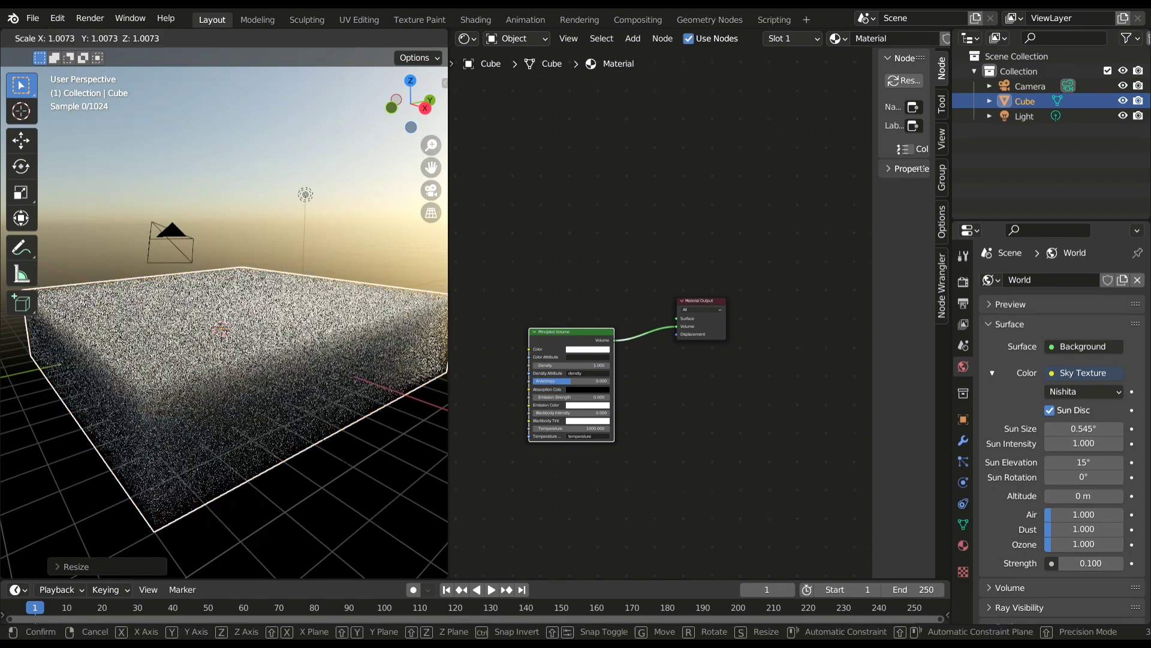
pyautogui.click(360, 480)
pyautogui.moveTo(359, 480)
pyautogui.mouseDown(button='middle')
pyautogui.moveTo(308, 470)
pyautogui.moveTo(349, 487)
pyautogui.mouseUp(button='middle')
pyautogui.click(199, 218)
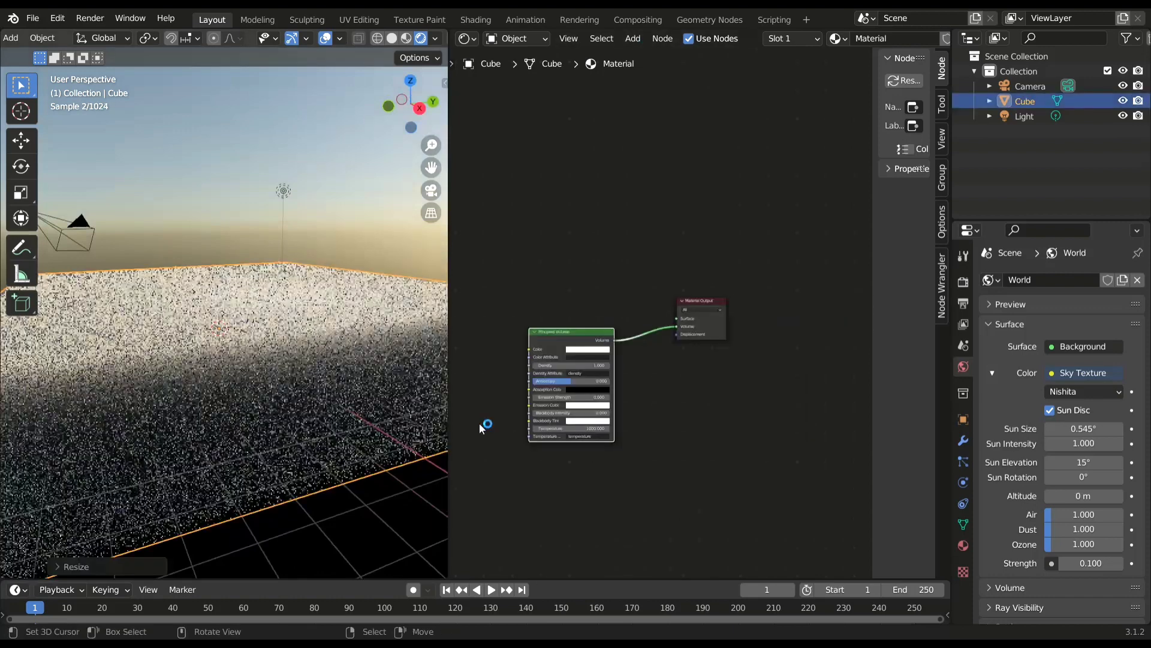
# - Add a ColorRamp node and connect its Color output to the Principled Volume's Density input
pyautogui.moveTo(592, 487); pyautogui.dragTo(778, 480, button='middle')
pyautogui.click(637, 41)
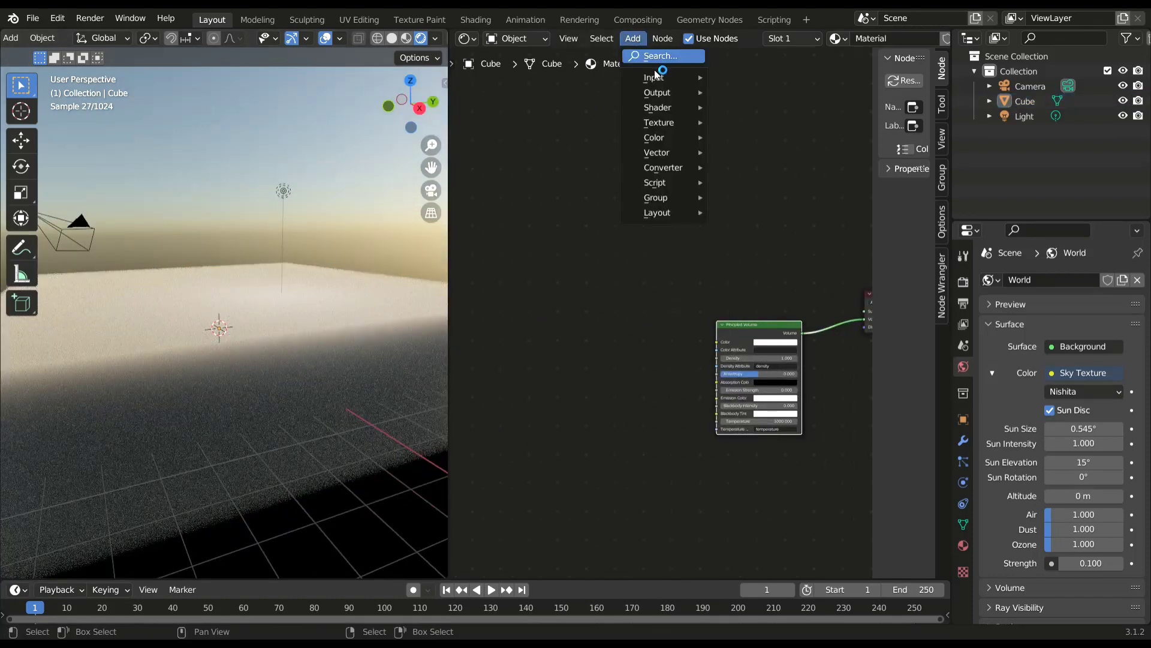
pyautogui.moveTo(682, 170)
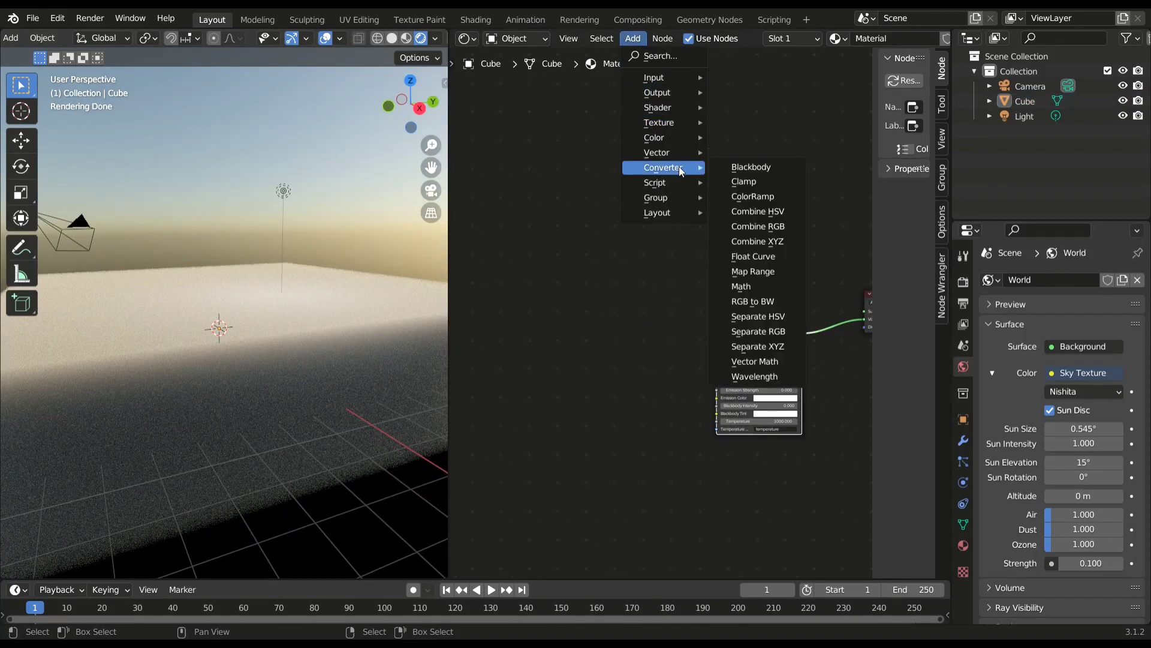
pyautogui.click(764, 200)
pyautogui.click(593, 380)
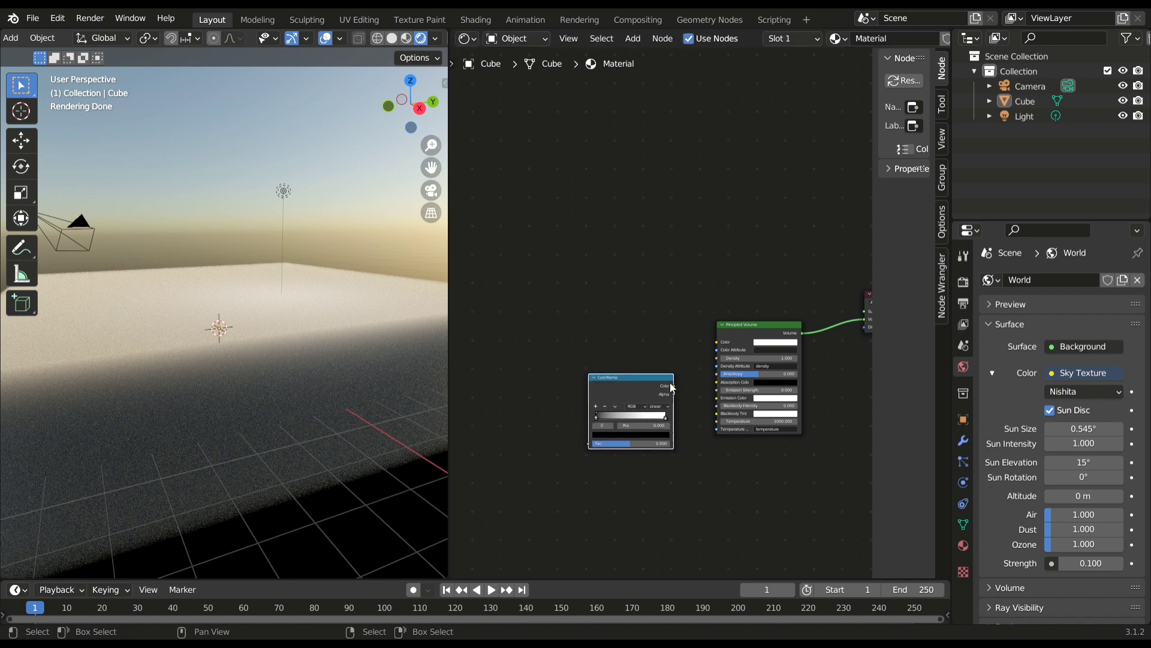
pyautogui.moveTo(674, 387); pyautogui.dragTo(709, 360)
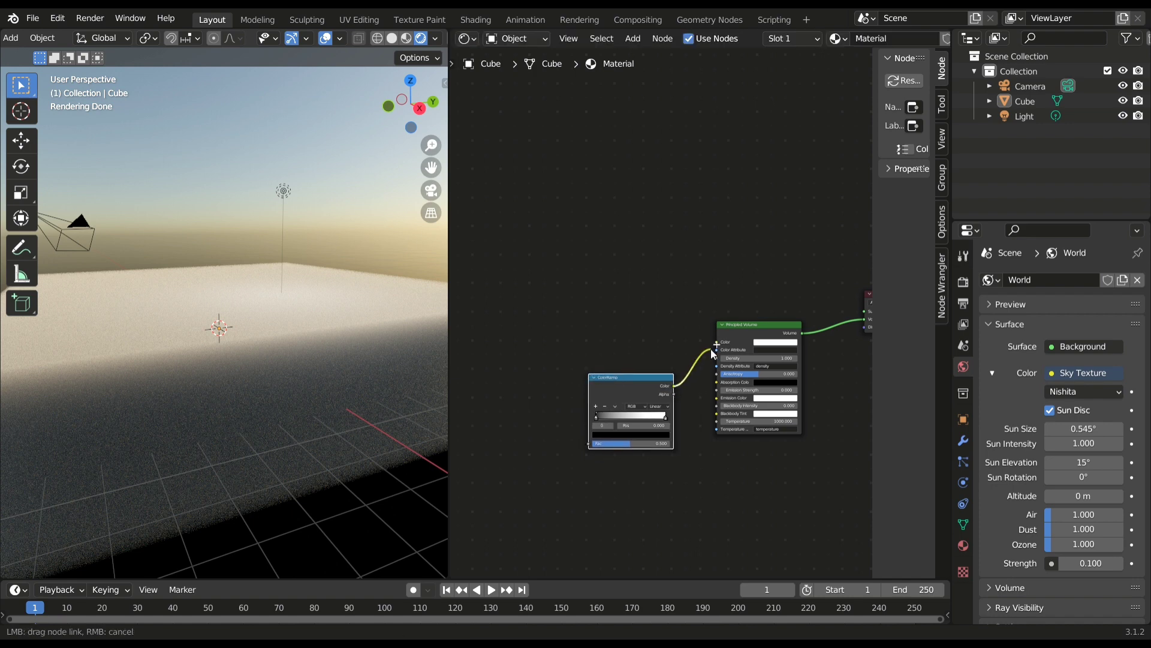
pyautogui.moveTo(708, 354); pyautogui.dragTo(711, 358)
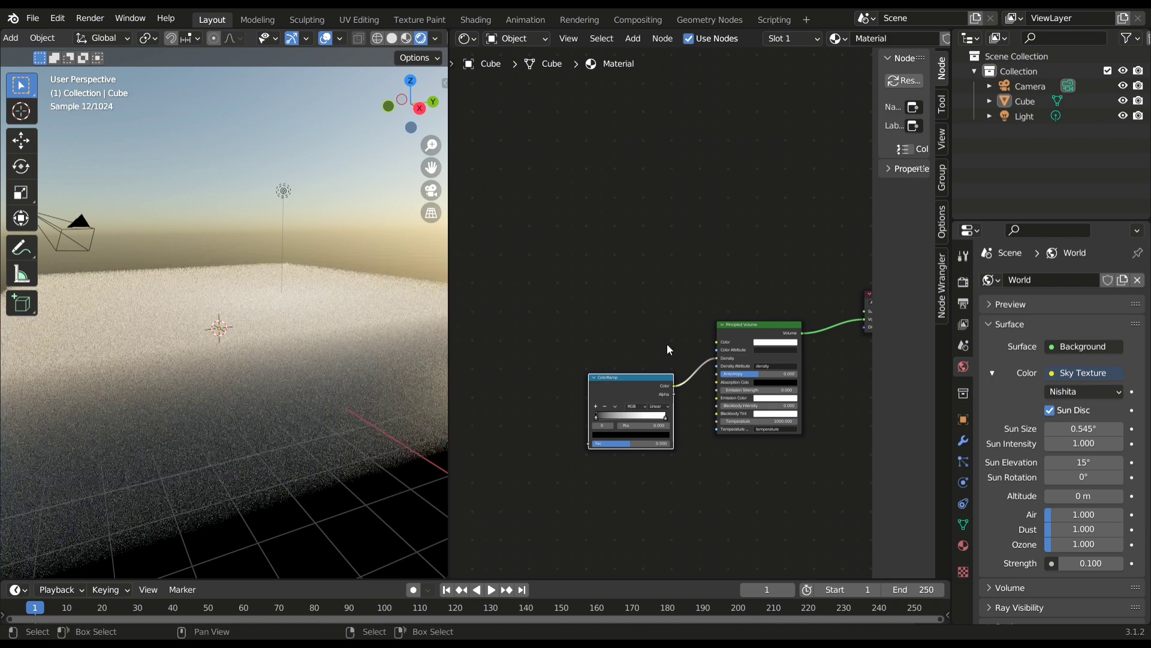
pyautogui.moveTo(555, 512); pyautogui.dragTo(604, 504, button='middle')
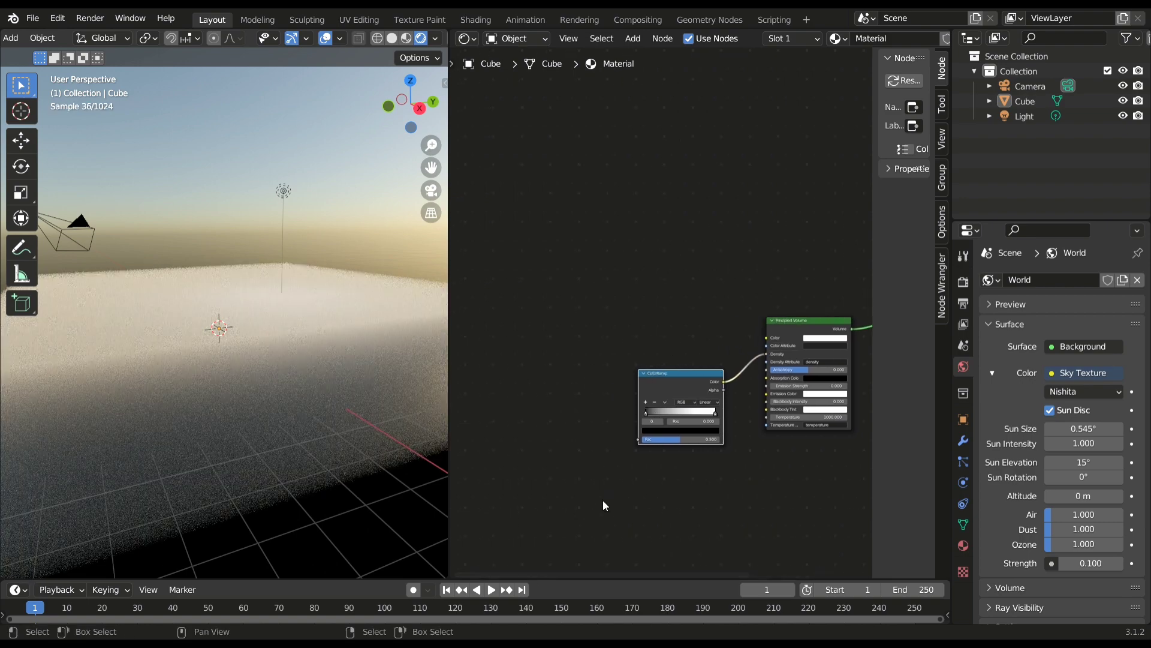
# - Bring the ColorRamp stops close together with the white stop at 0.771, and connect a new Noise Texture to its Fac input
pyautogui.moveTo(671, 411); pyautogui.dragTo(697, 421)
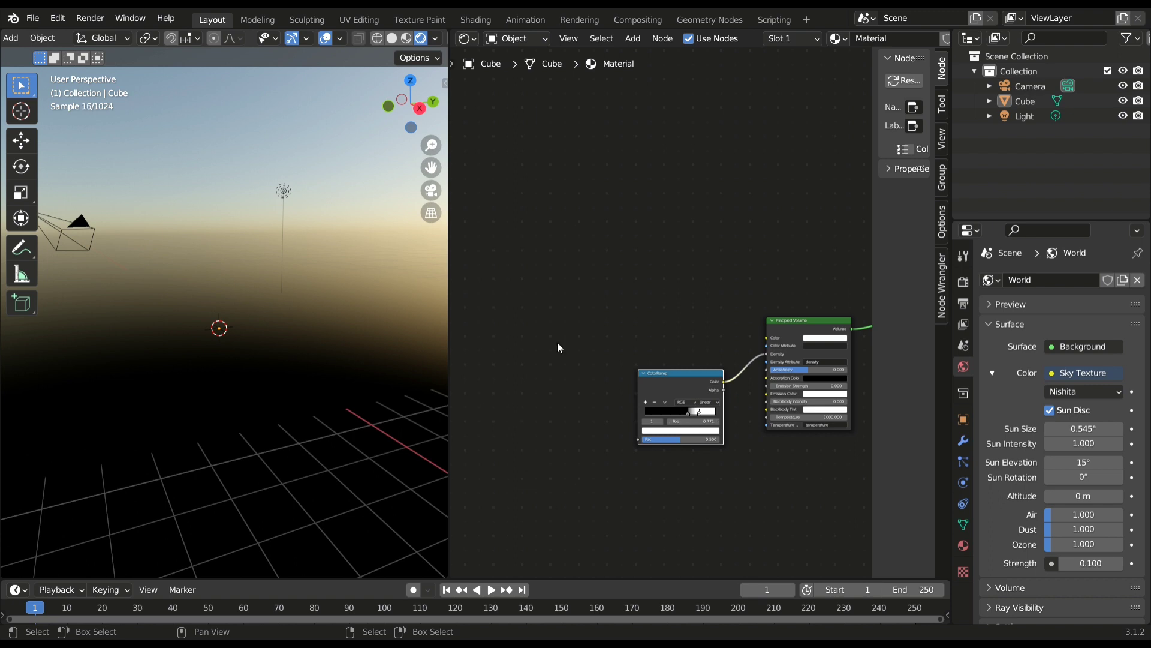
pyautogui.hotkey('shift', 'a')
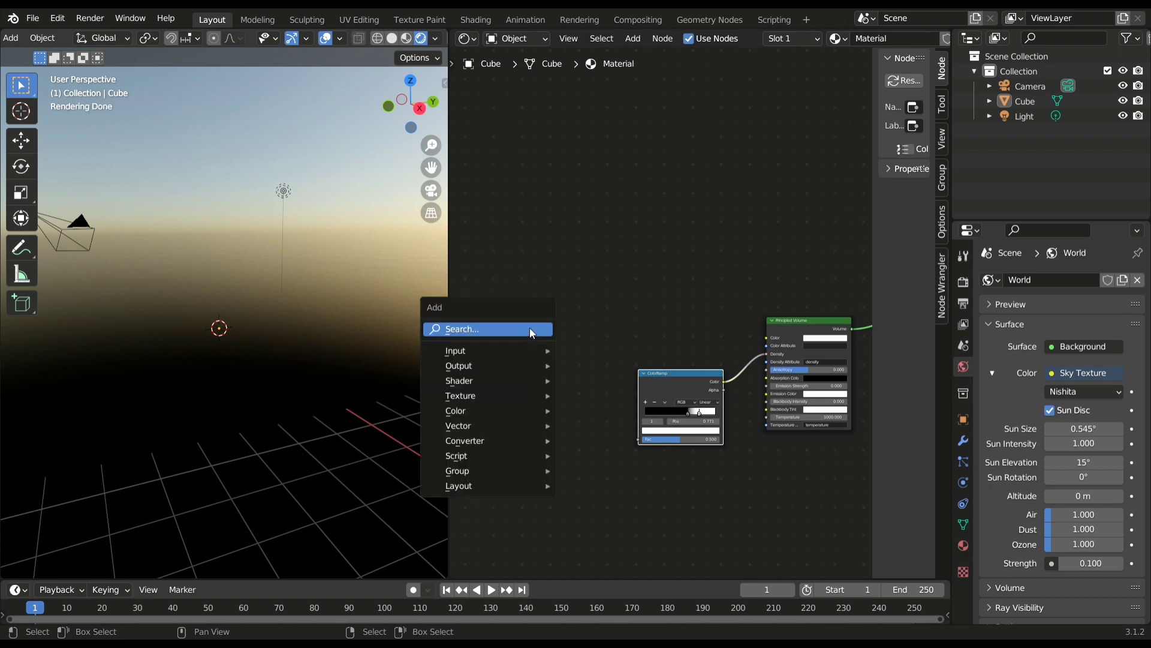
pyautogui.click(531, 332)
pyautogui.write('noise')
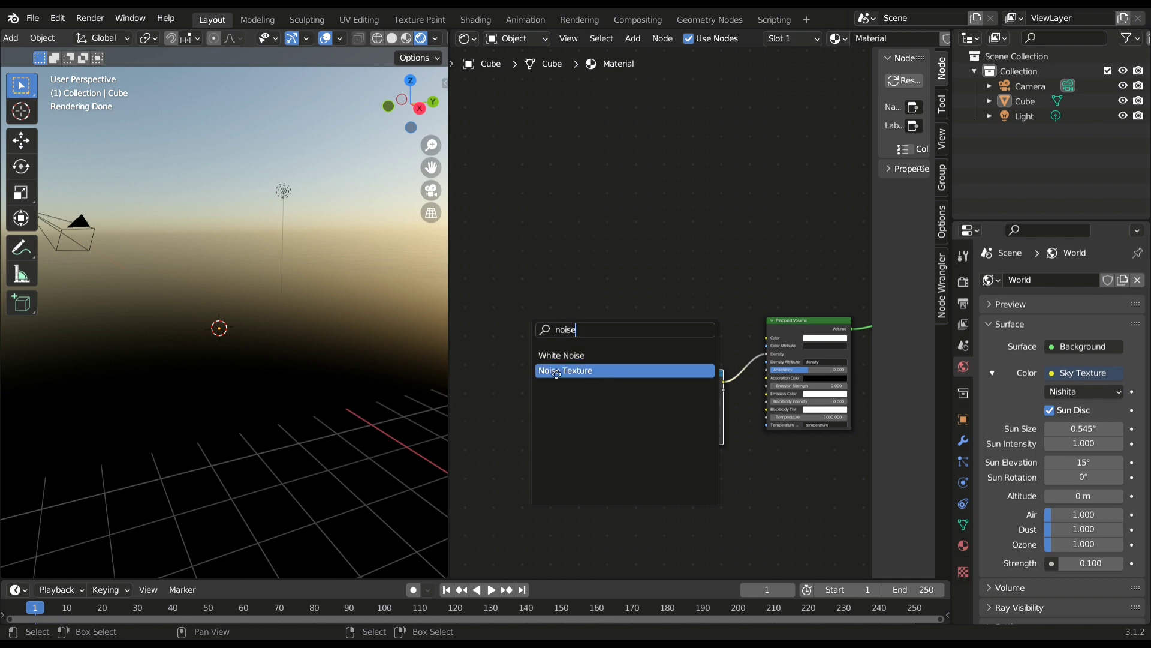
pyautogui.click(555, 373)
pyautogui.click(578, 420)
pyautogui.moveTo(572, 421); pyautogui.dragTo(639, 442)
pyautogui.moveTo(545, 420); pyautogui.dragTo(593, 416)
# - Add Mapping and Texture Coordinate nodes to drive the Noise Texture's Vector input
pyautogui.moveTo(592, 416); pyautogui.dragTo(677, 396, button='middle')
pyautogui.hotkey('ctrl', 't')
pyautogui.moveTo(355, 495)
pyautogui.mouseDown(button='middle')
pyautogui.moveTo(329, 469)
pyautogui.moveTo(347, 479)
pyautogui.mouseUp(button='middle')
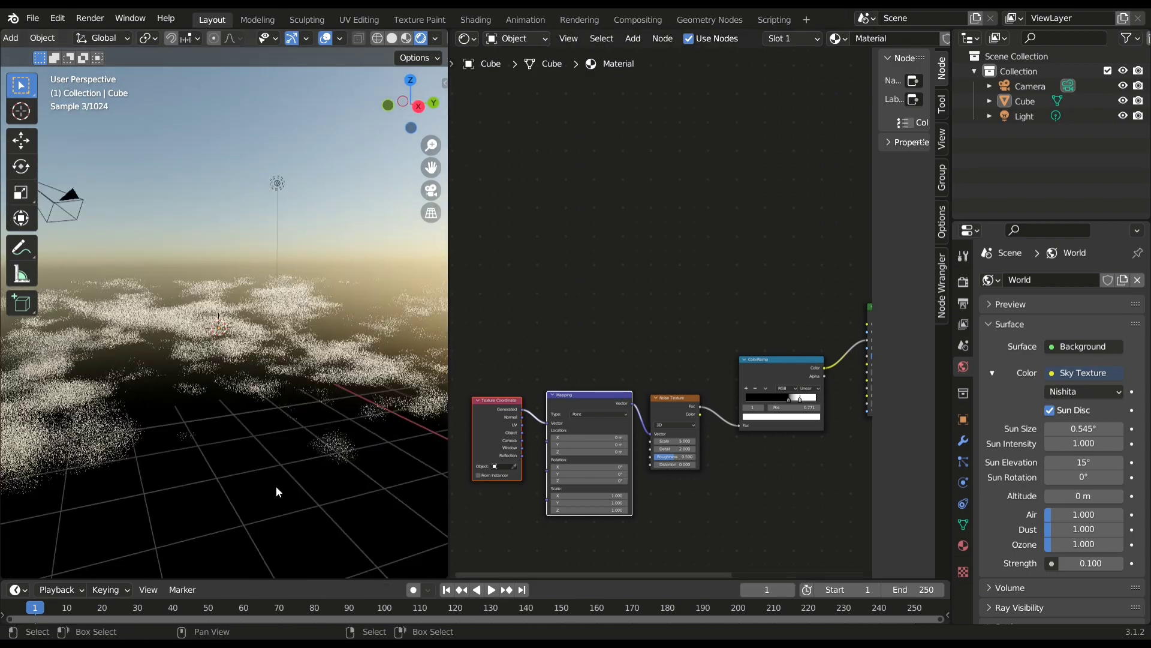
# - Select the volume box and scale it up uniformly so the cloud layer covers a wider area
pyautogui.click(296, 452)
pyautogui.press('s')
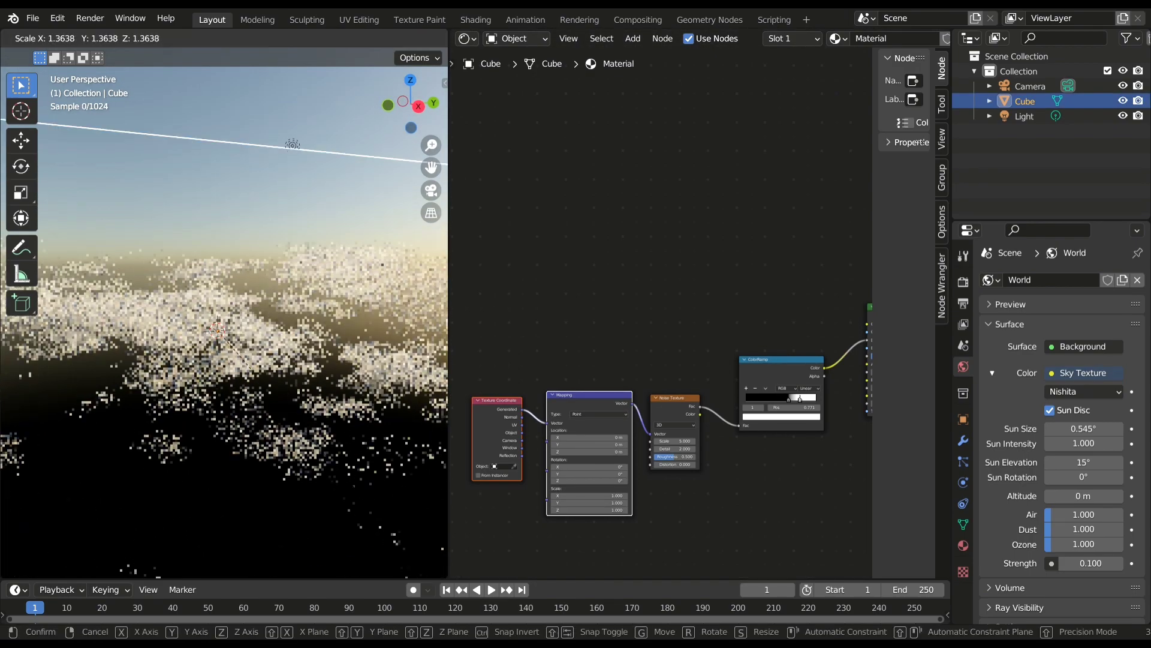
pyautogui.click(317, 460)
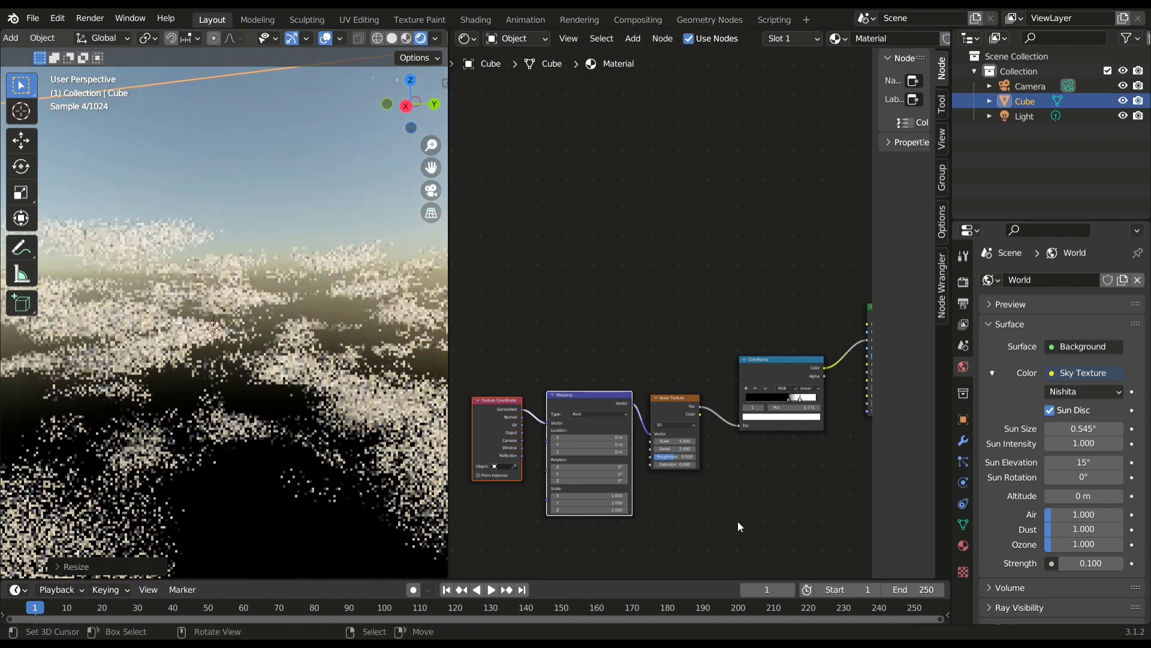
# - Lower the Noise Texture's Scale to 3.4 for larger cloud shapes
pyautogui.scroll(1, 739, 519)
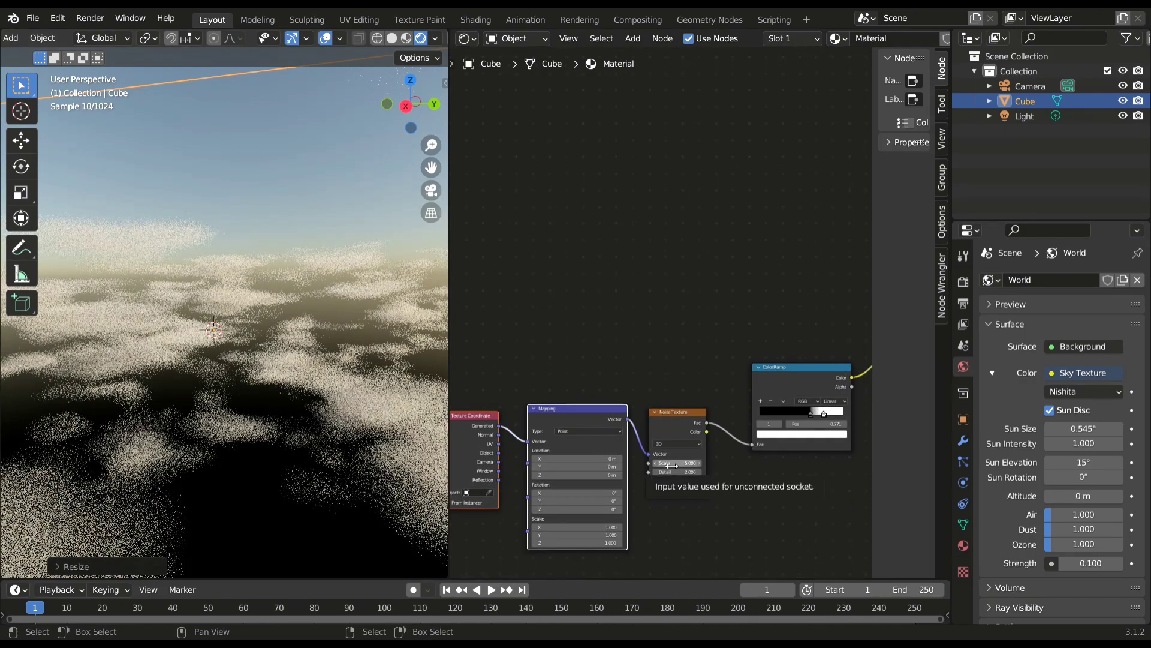
pyautogui.moveTo(677, 463); pyautogui.dragTo(627, 463)
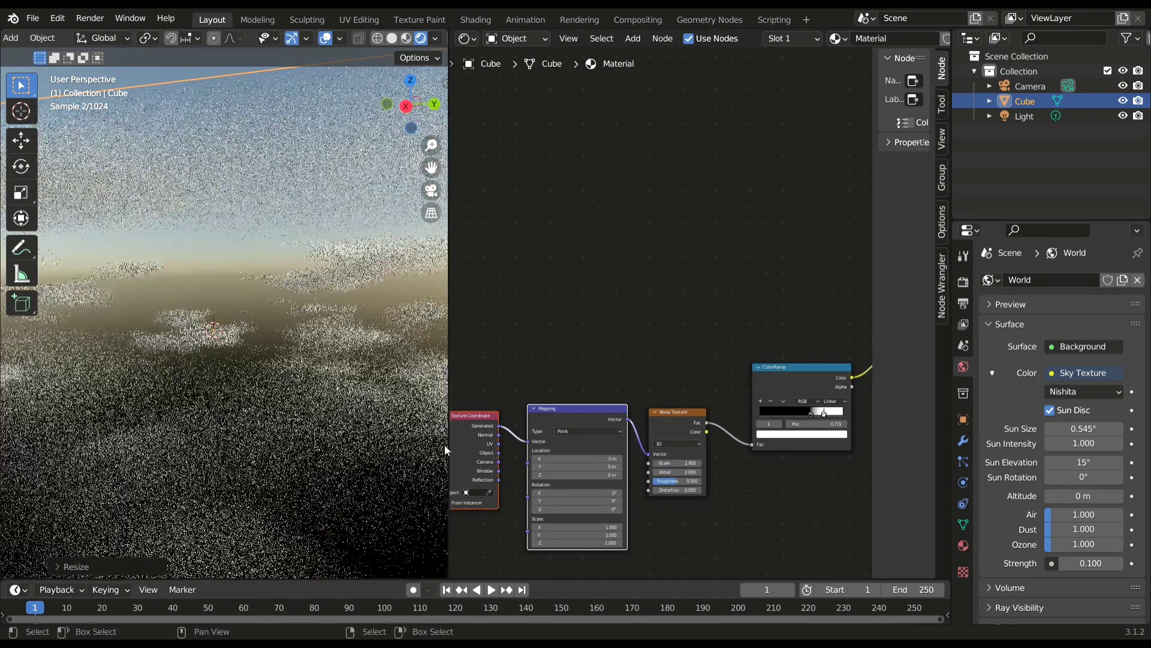
pyautogui.moveTo(231, 425); pyautogui.dragTo(318, 403, button='middle')
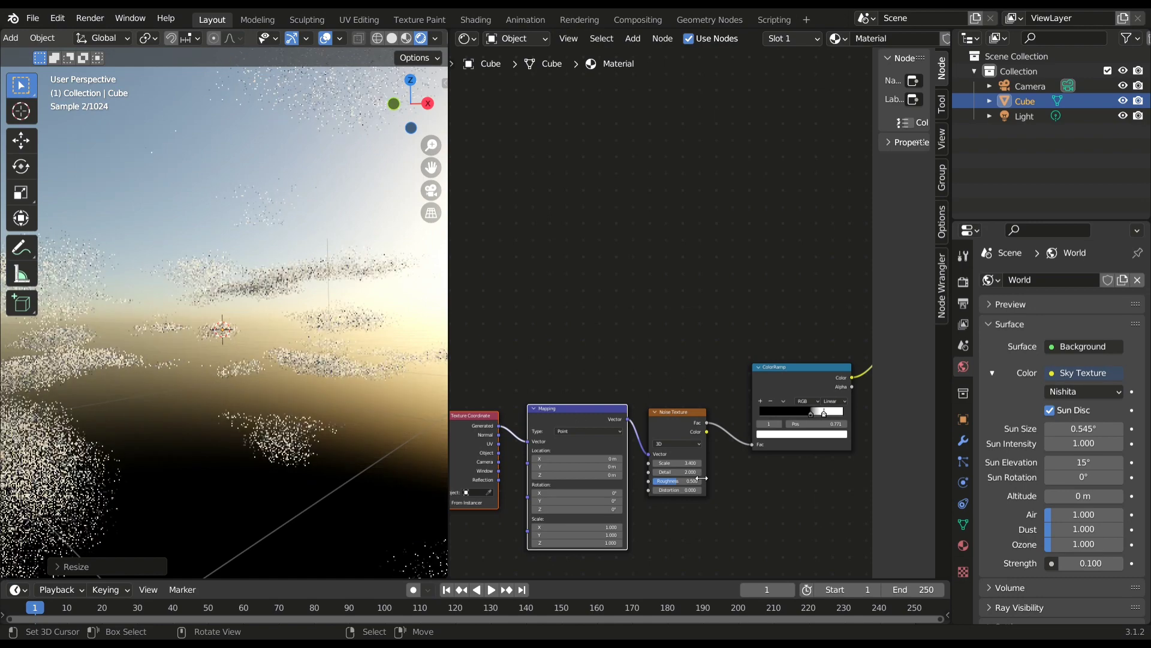
# - Set the Noise Texture's Detail to 6.8 and its Roughness to 0.767
pyautogui.click(699, 471)
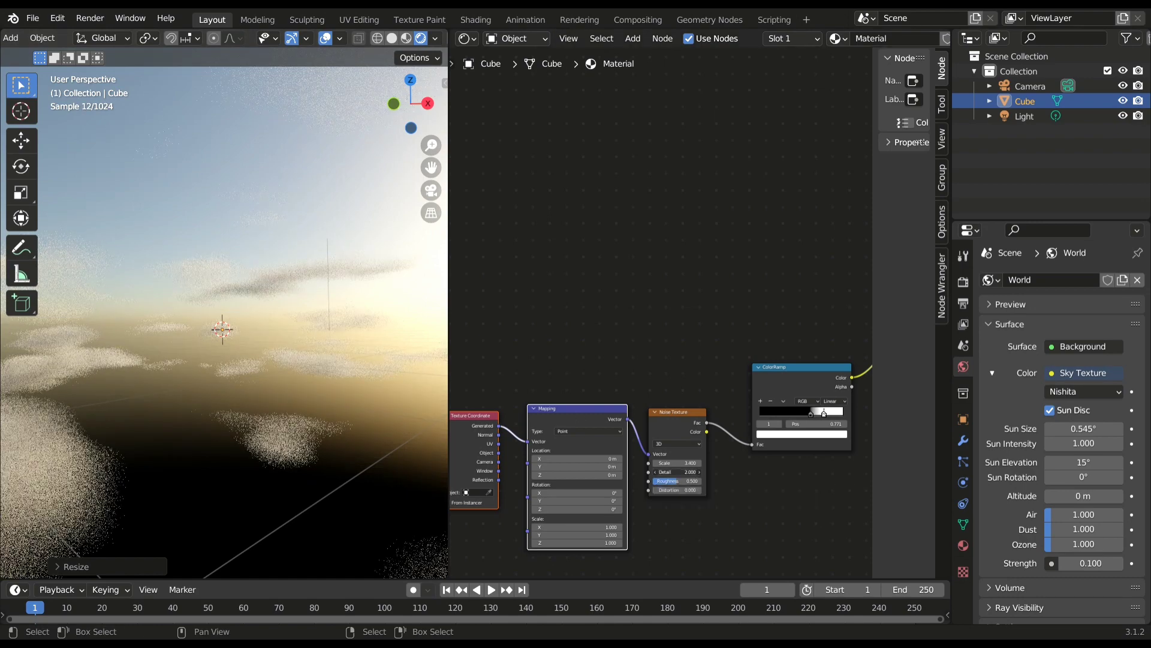
pyautogui.click(699, 472)
pyautogui.click(699, 472)
pyautogui.click(699, 471)
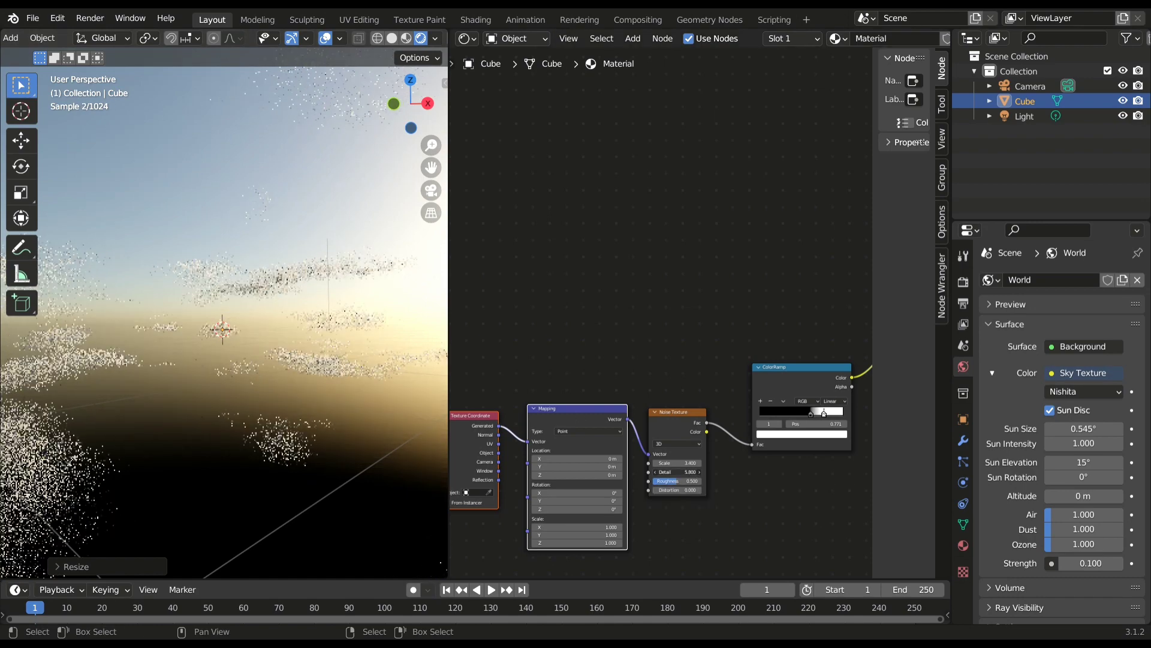
pyautogui.click(699, 472)
pyautogui.moveTo(681, 481); pyautogui.dragTo(690, 485)
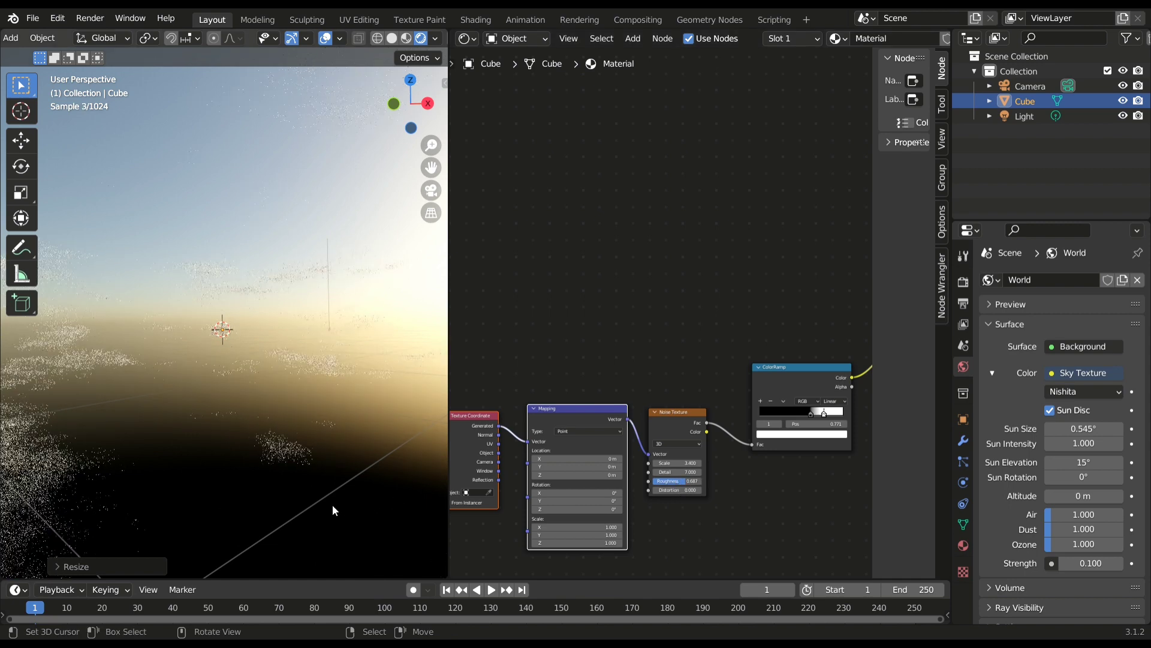
pyautogui.moveTo(683, 481); pyautogui.dragTo(678, 473)
# - Set the Mapping node's Z scale to 0.8
pyautogui.scroll(-3, 259, 464)
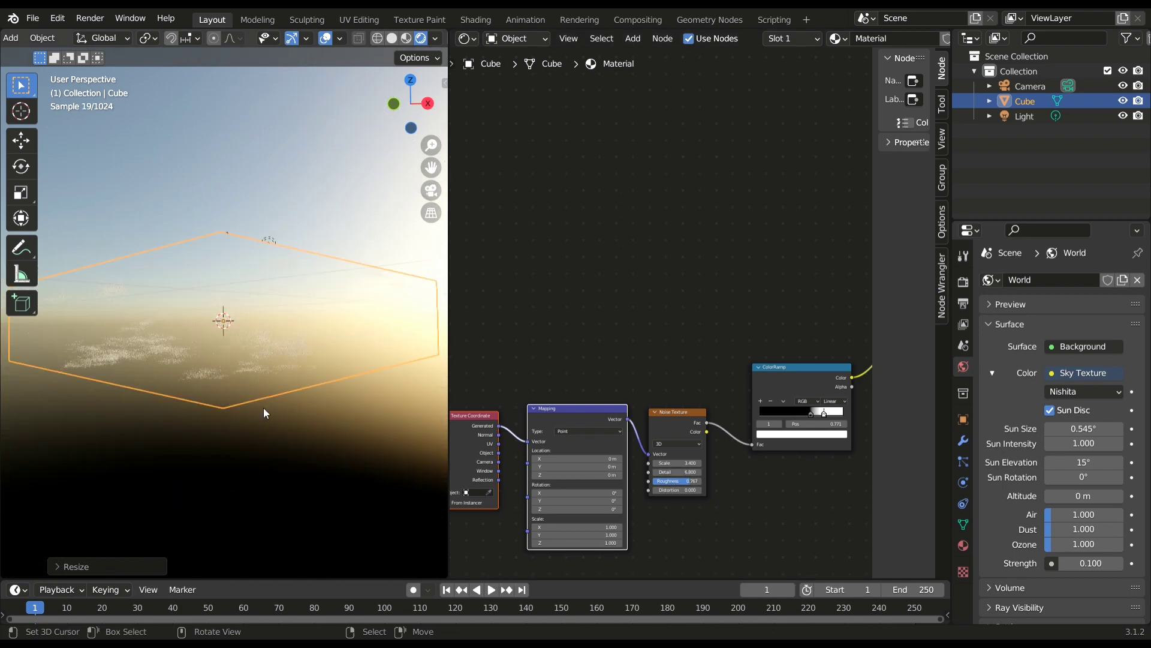
pyautogui.moveTo(336, 353); pyautogui.dragTo(306, 396, button='middle')
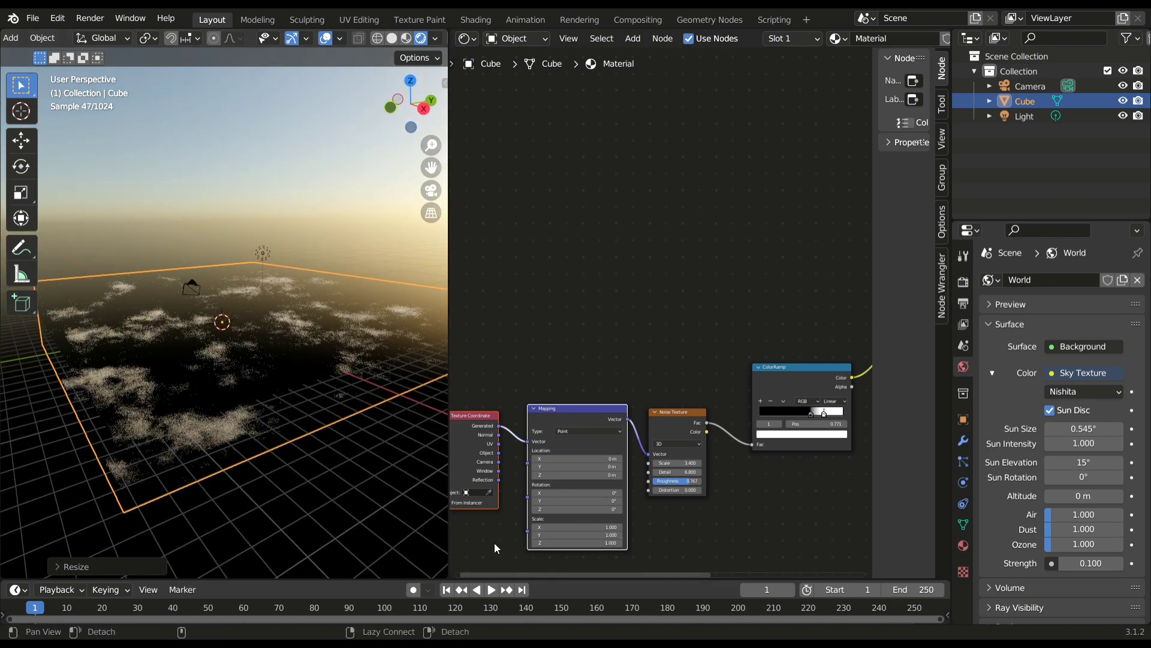
pyautogui.moveTo(496, 548); pyautogui.dragTo(561, 517, button='middle')
pyautogui.moveTo(641, 514)
pyautogui.mouseDown()
pyautogui.moveTo(677, 514)
pyautogui.moveTo(629, 514)
pyautogui.mouseUp()
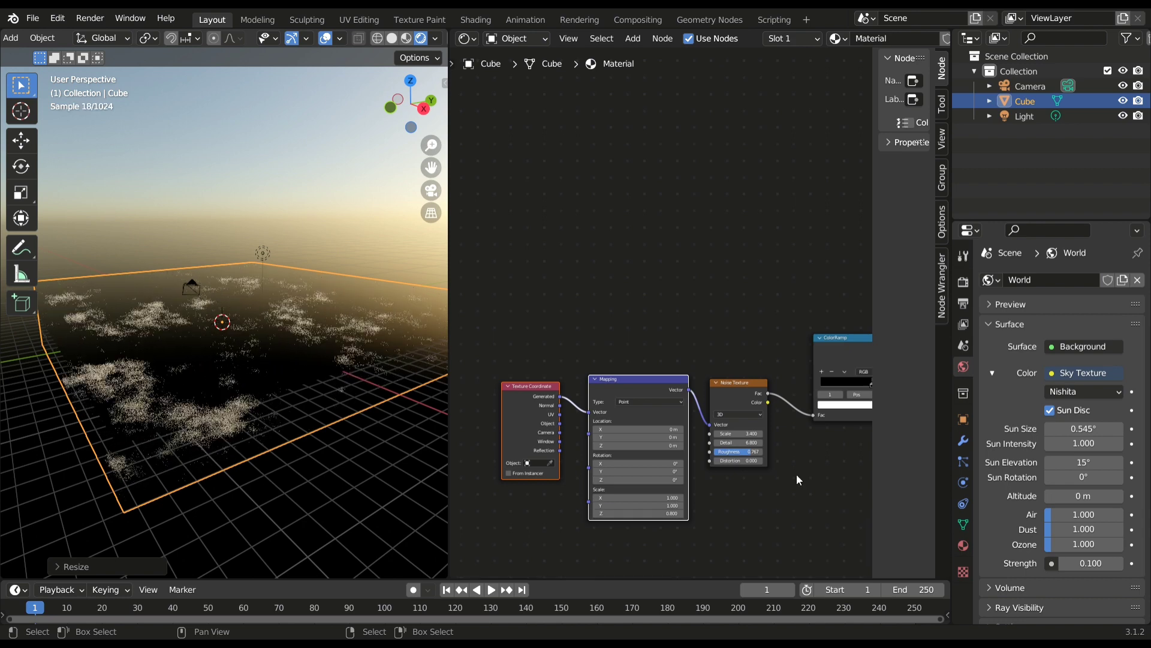
# - Move the ColorRamp's white stop to 0.665 to make the clouds denser, and look up at the layer from below
pyautogui.moveTo(796, 473); pyautogui.dragTo(694, 485, button='middle')
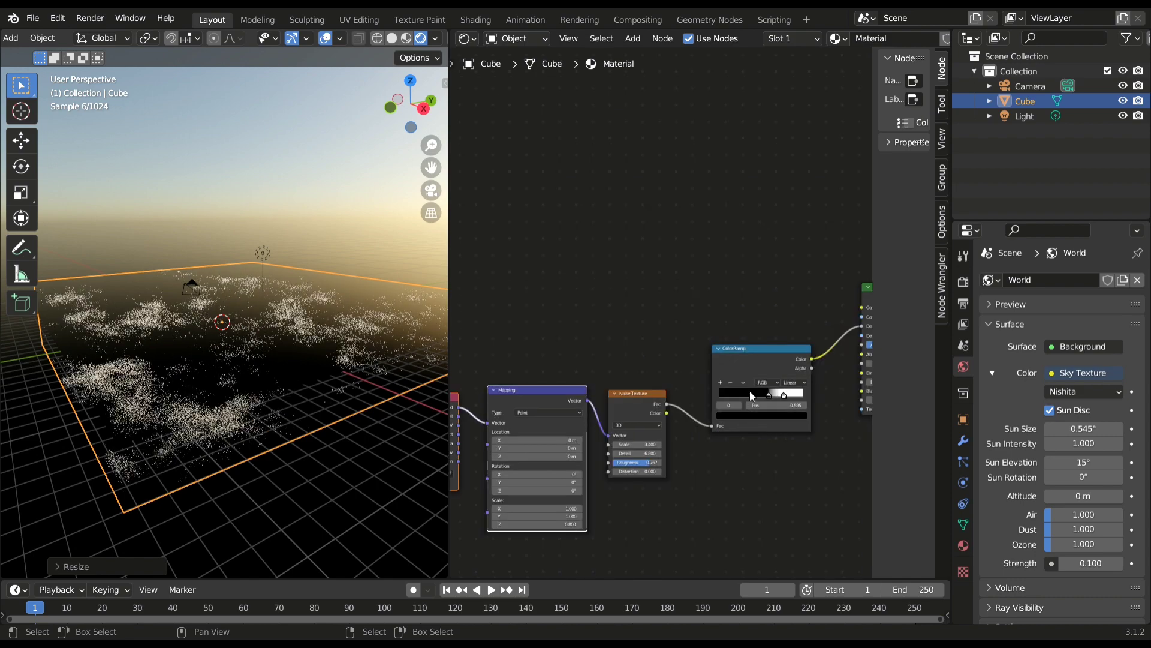
pyautogui.moveTo(749, 390); pyautogui.dragTo(777, 397)
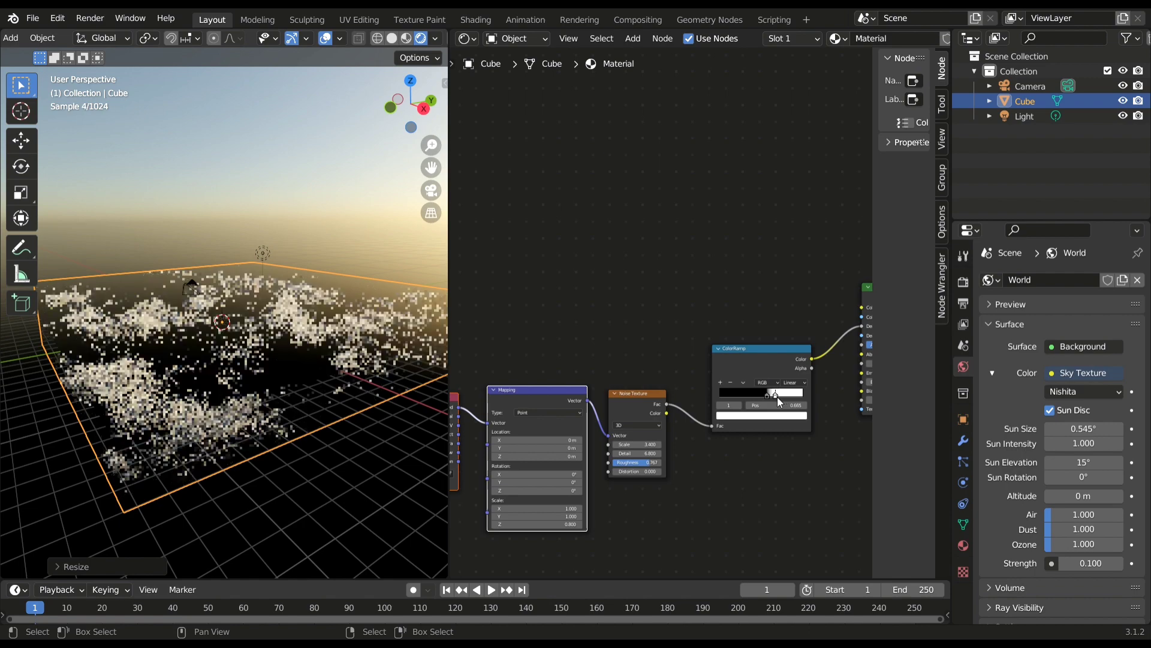
pyautogui.moveTo(357, 470); pyautogui.dragTo(339, 469, button='middle')
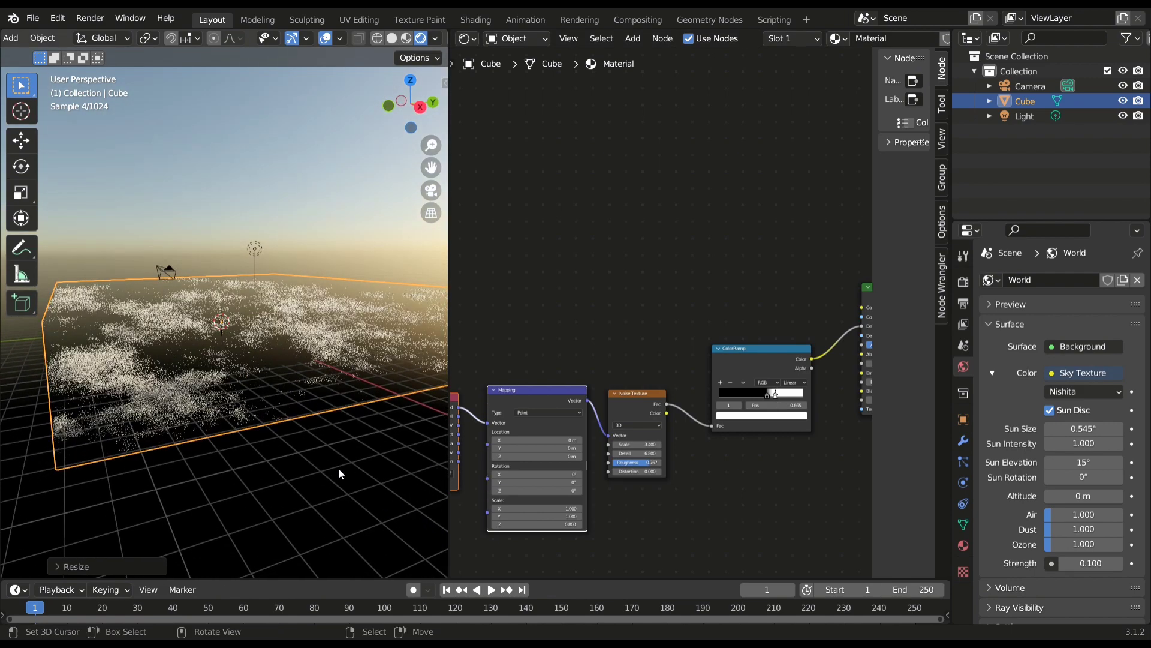
pyautogui.moveTo(338, 468); pyautogui.dragTo(344, 163, button='middle')
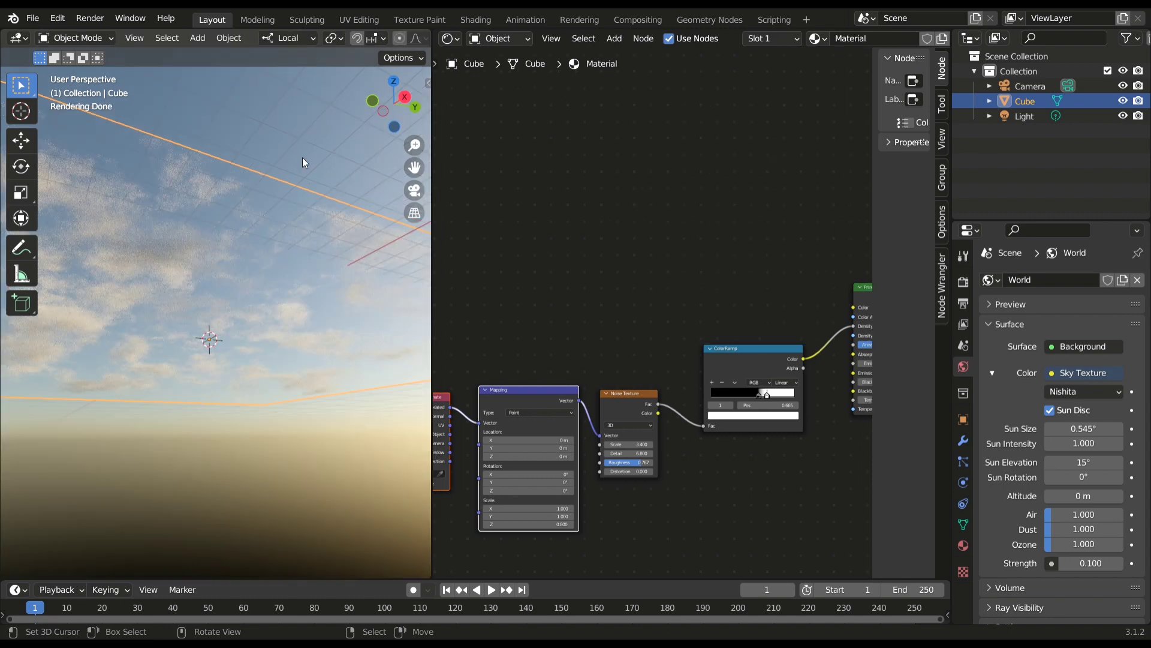
pyautogui.click(165, 18)
pyautogui.click(23, 20)
pyautogui.click(27, 24)
pyautogui.press('Escape')
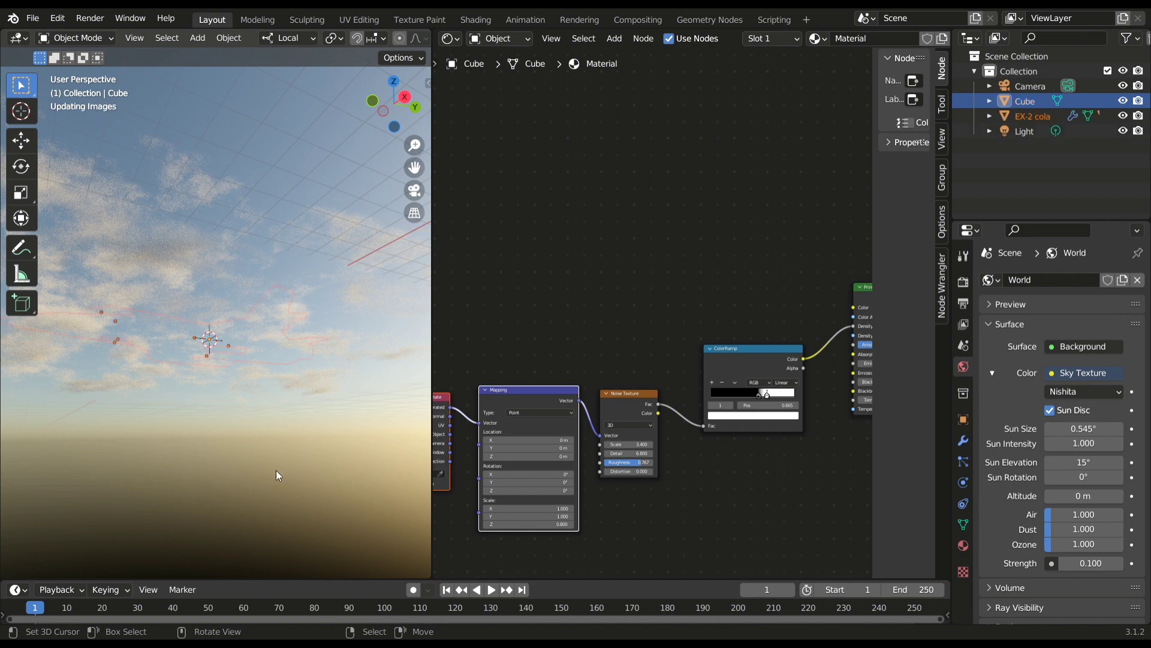
# - Paste the copied EX-2 cola jet model into the scene and scale it down uniformly to less than half its size
pyautogui.hotkey('ctrl', 'v')
pyautogui.press('s')
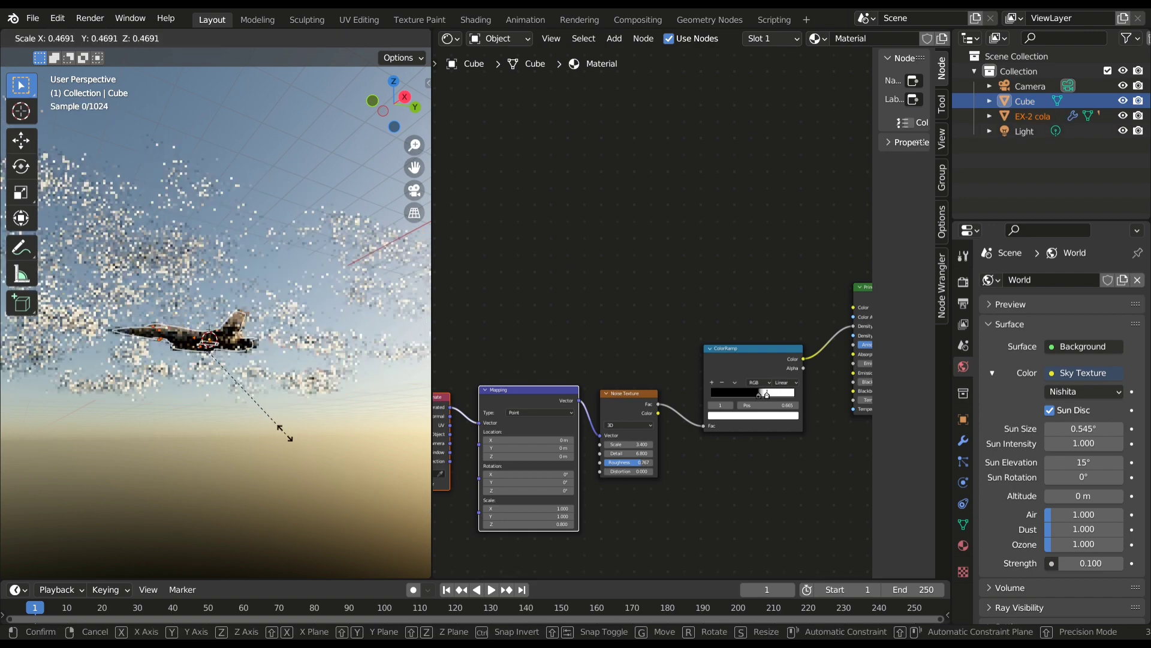
pyautogui.click(238, 391)
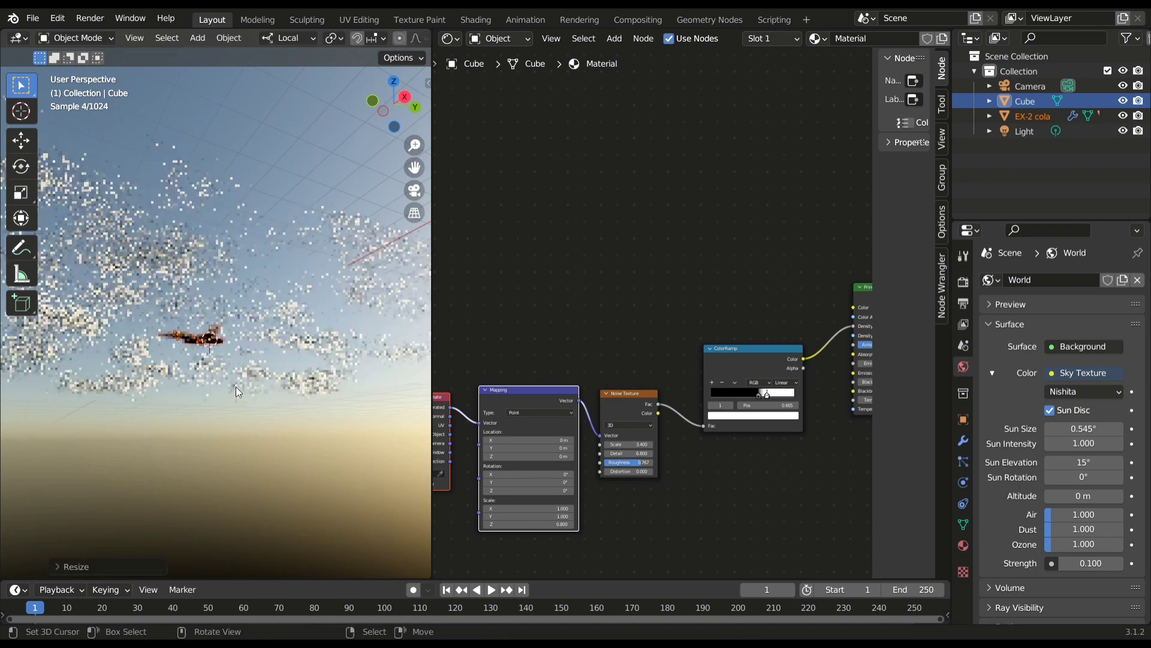
# - Align the camera to the current view so it frames the jet against the clouds
pyautogui.press('KP_0')
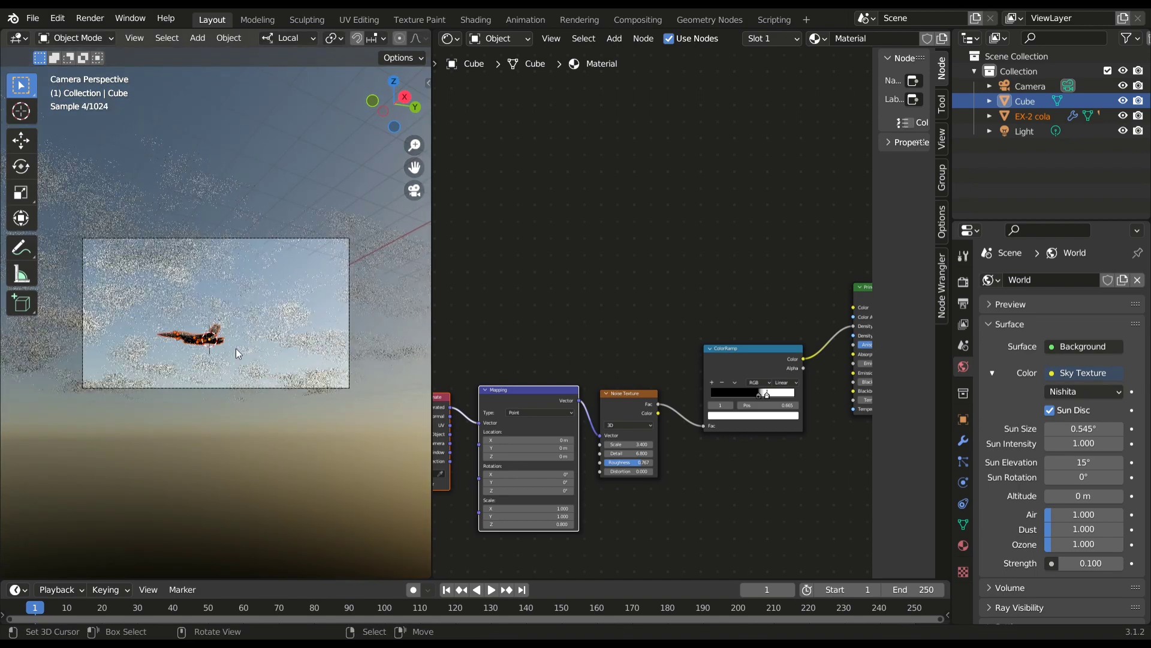
pyautogui.scroll(2, 235, 348)
pyautogui.keyDown('shift'); pyautogui.moveTo(216, 360); pyautogui.dragTo(227, 358, button='middle'); pyautogui.keyUp('shift')
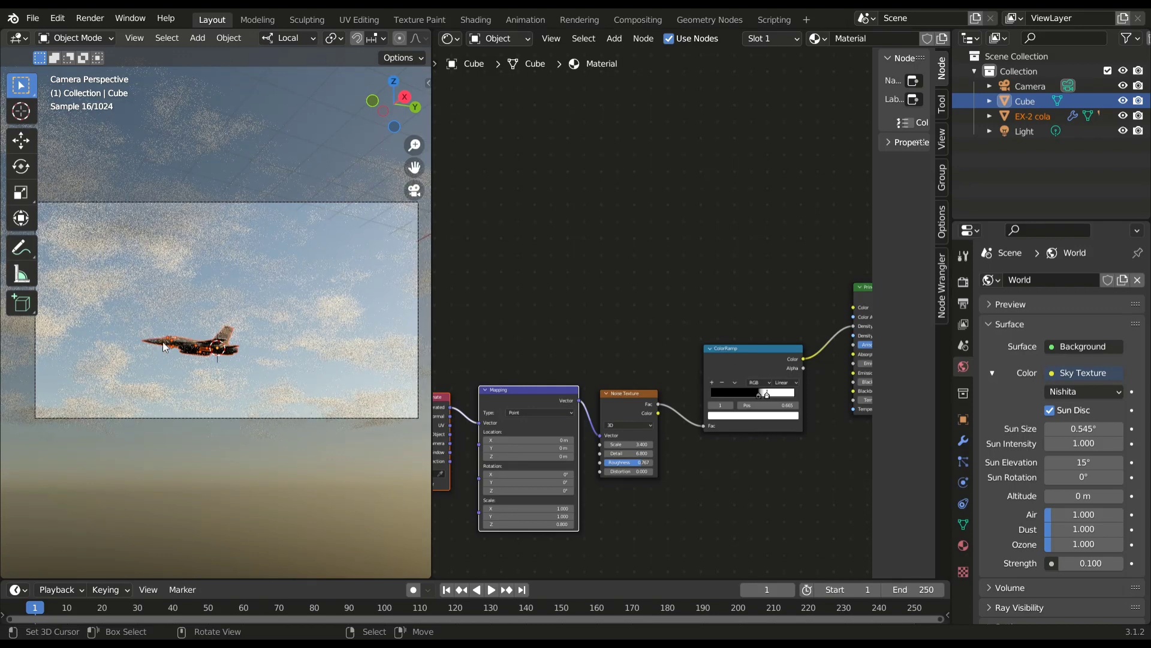
# - Select the jet and rotate it about 60 degrees around its local Y axis so it banks
pyautogui.click(165, 348)
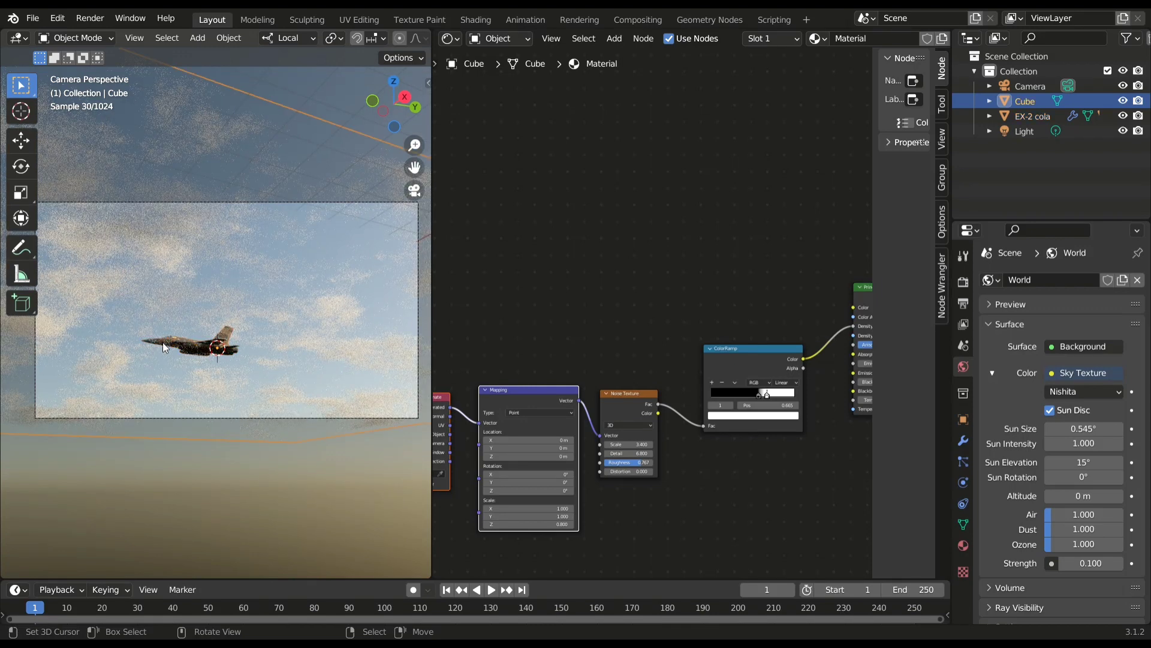
pyautogui.click(165, 348)
pyautogui.press('r')
pyautogui.press('y')
pyautogui.press('y')
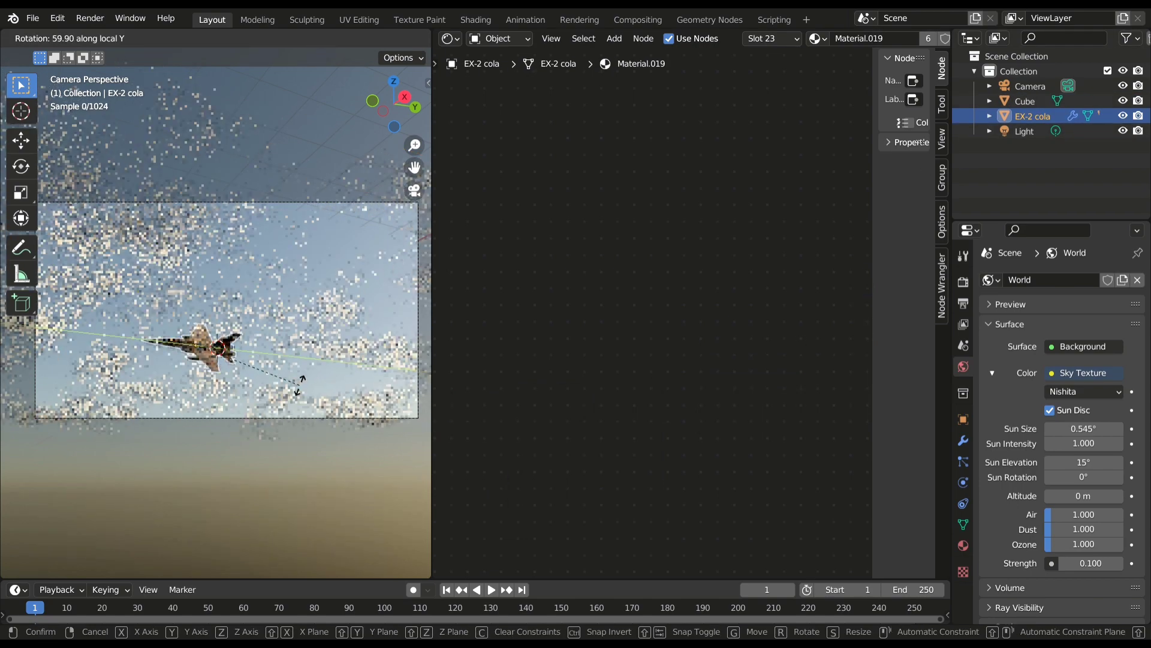
pyautogui.click(298, 385)
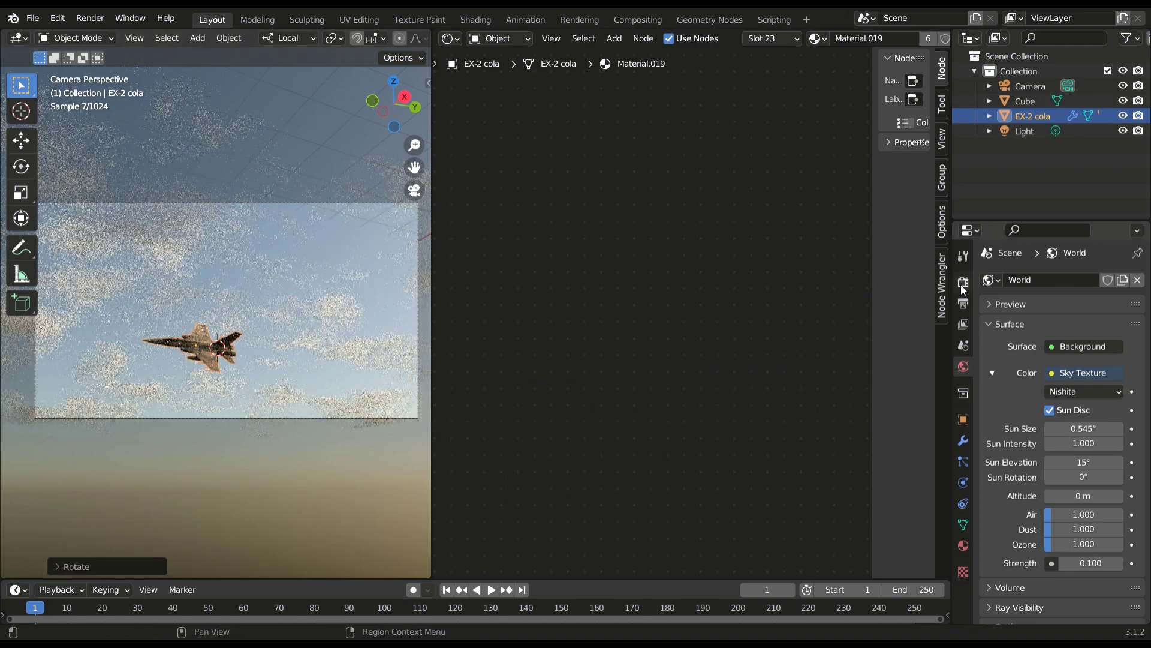
# - Set the final render's maximum samples to 128 in the render sampling settings
pyautogui.click(963, 282)
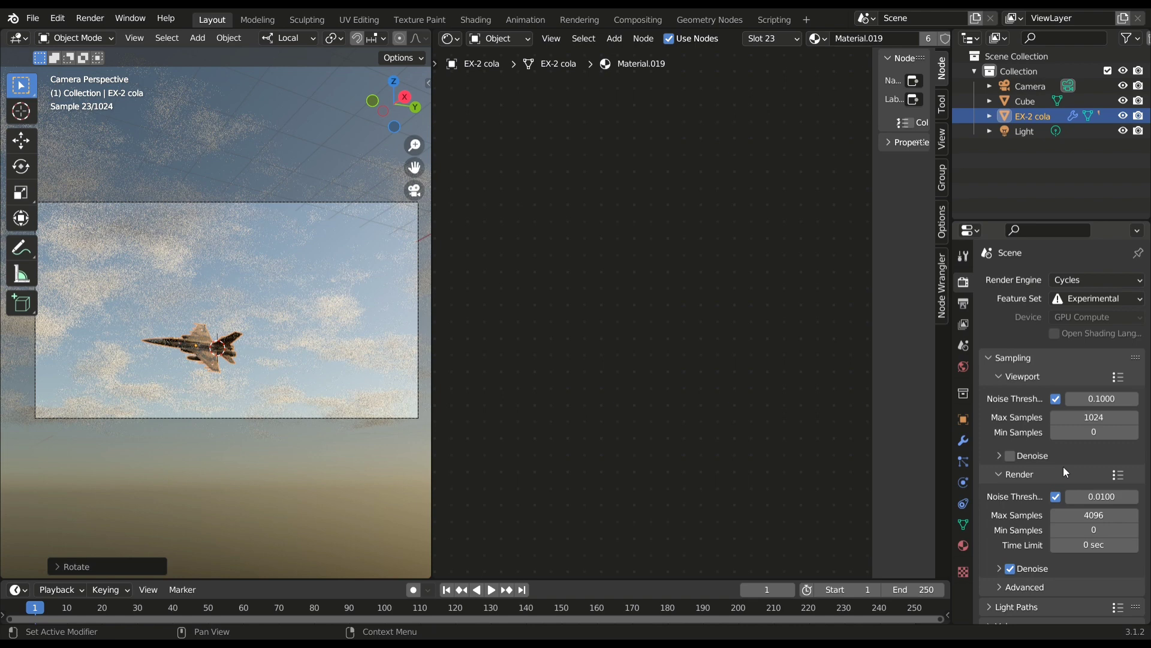
pyautogui.click(1097, 515)
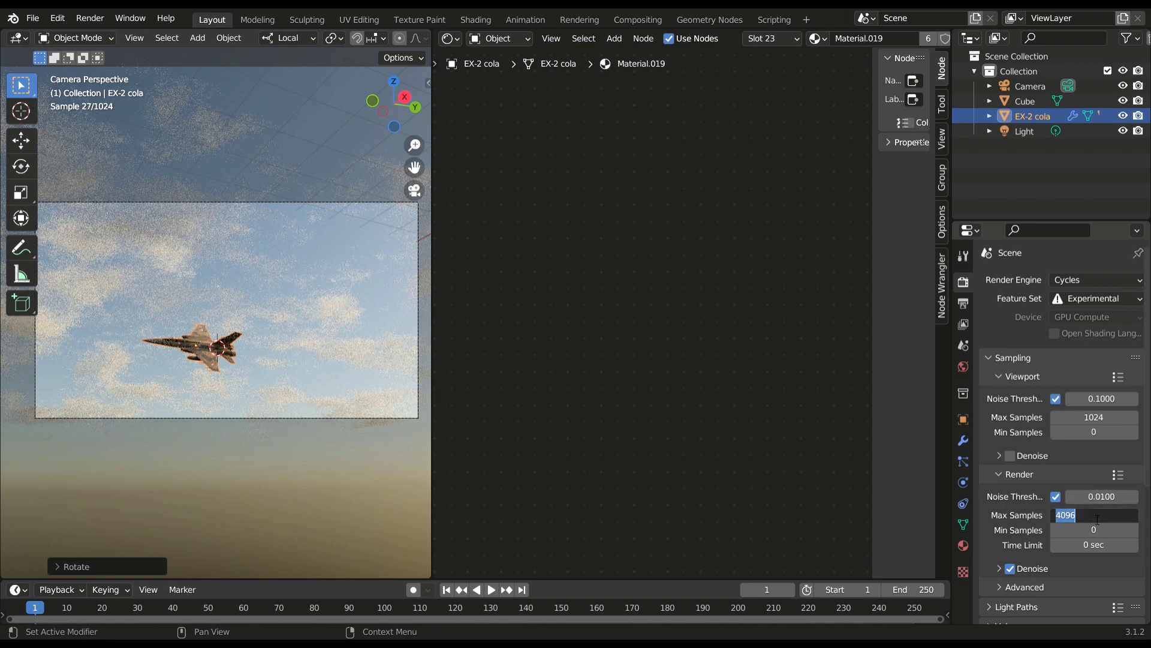
pyautogui.write('128')
pyautogui.press('Return')
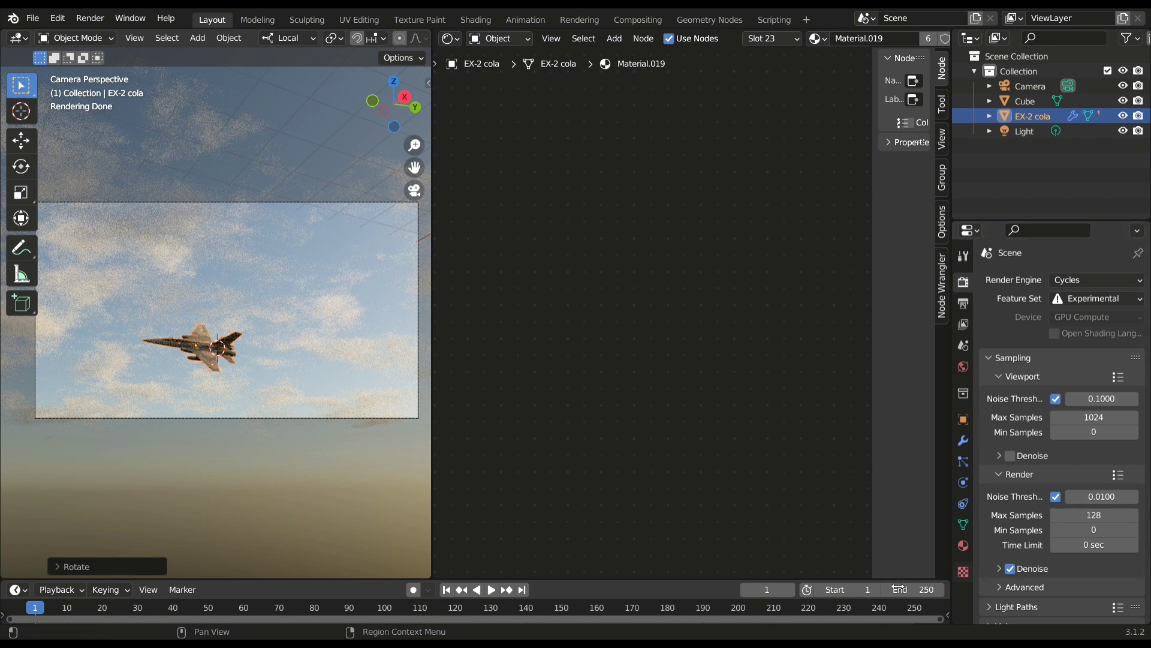